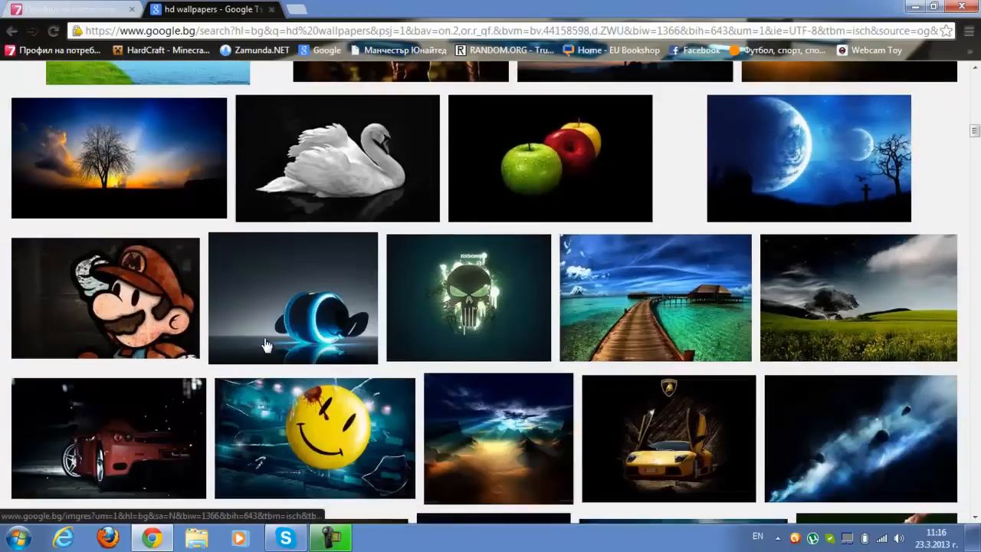
scroll(264, 346, down, 6)
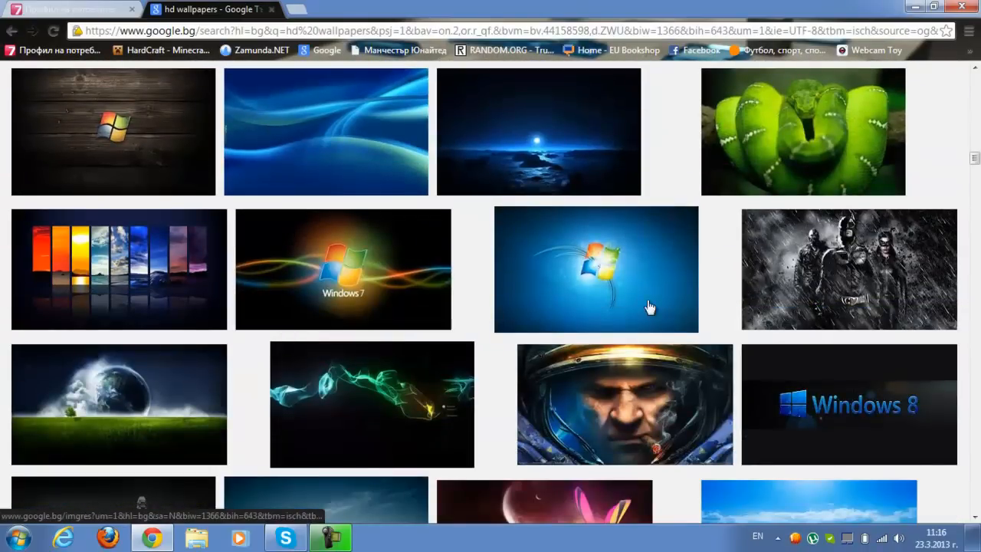
Save the wallpaper of the Windows logo on dark wood from the image results to the desktop as hd wallpapers for vista 1
click(131, 124)
right_click(336, 352)
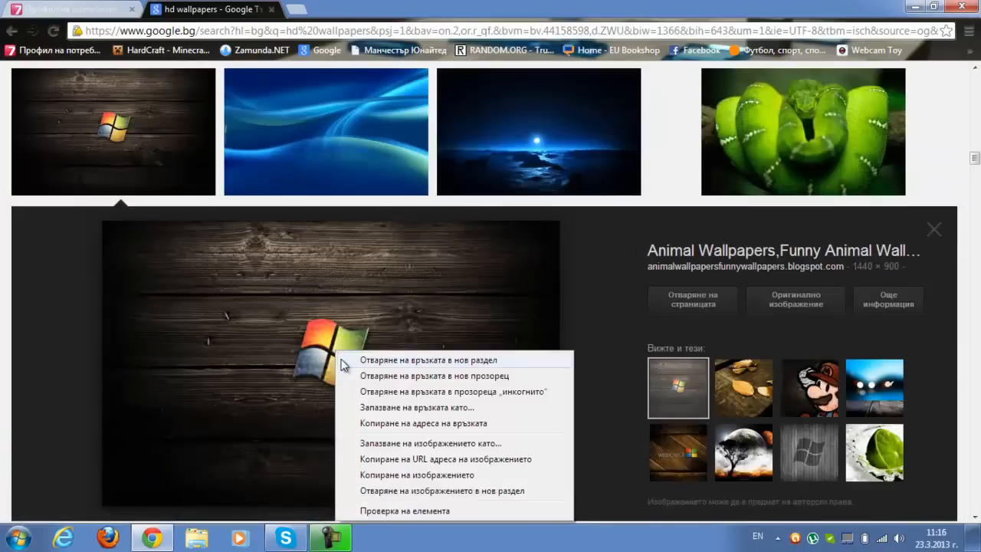
click(371, 442)
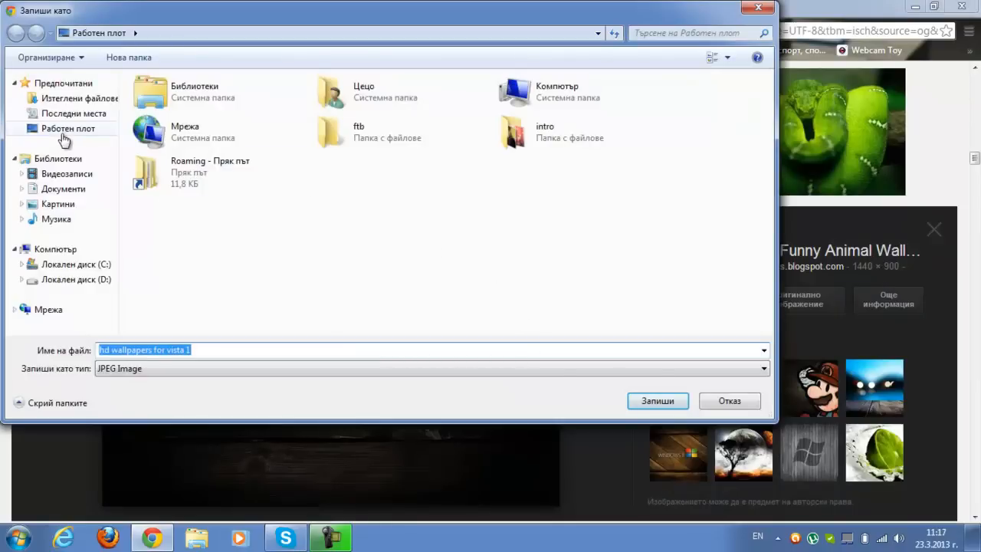
click(643, 406)
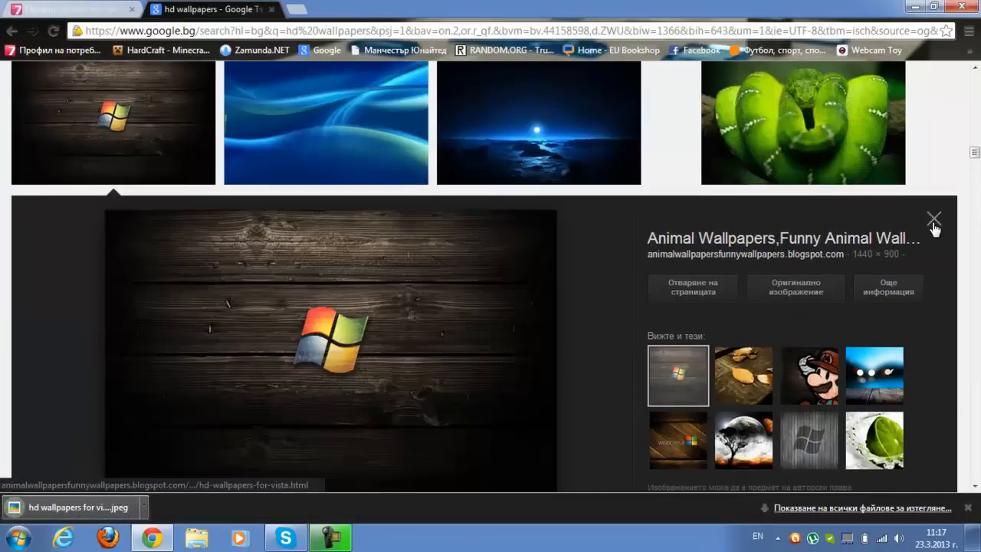
click(932, 227)
Show the desktop, delete the images file and move the saved wallpaper file into its spot
click(915, 6)
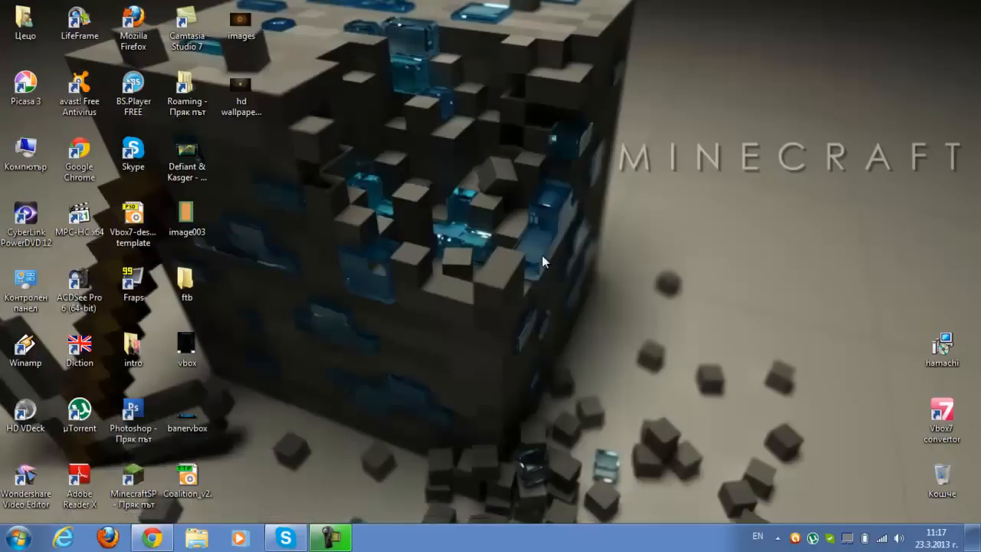
drag(218, 42, 927, 477)
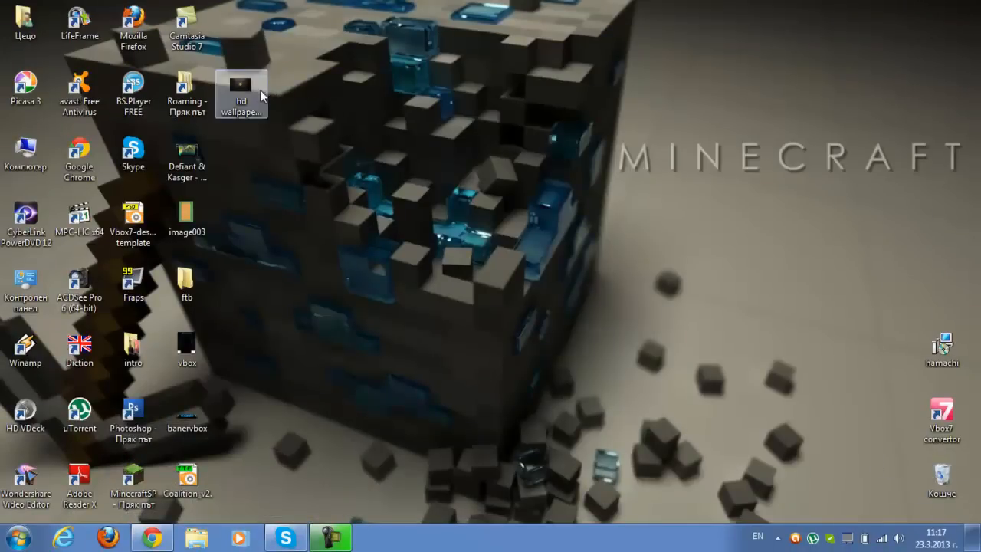
drag(260, 90, 260, 25)
Launch Photoshop, open Vbox7-design template from the desktop, continue the trial and maximize the program window
click(127, 414)
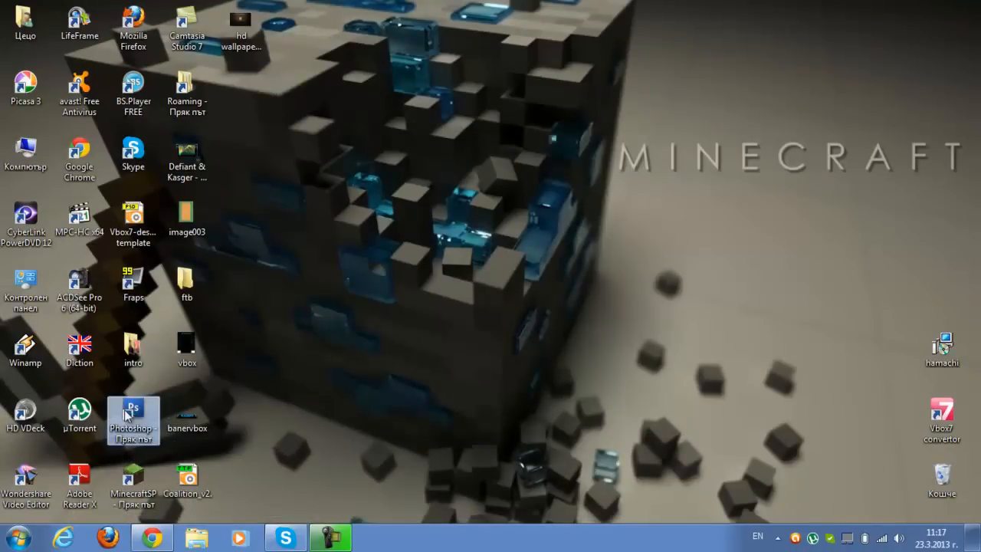
double_click(128, 414)
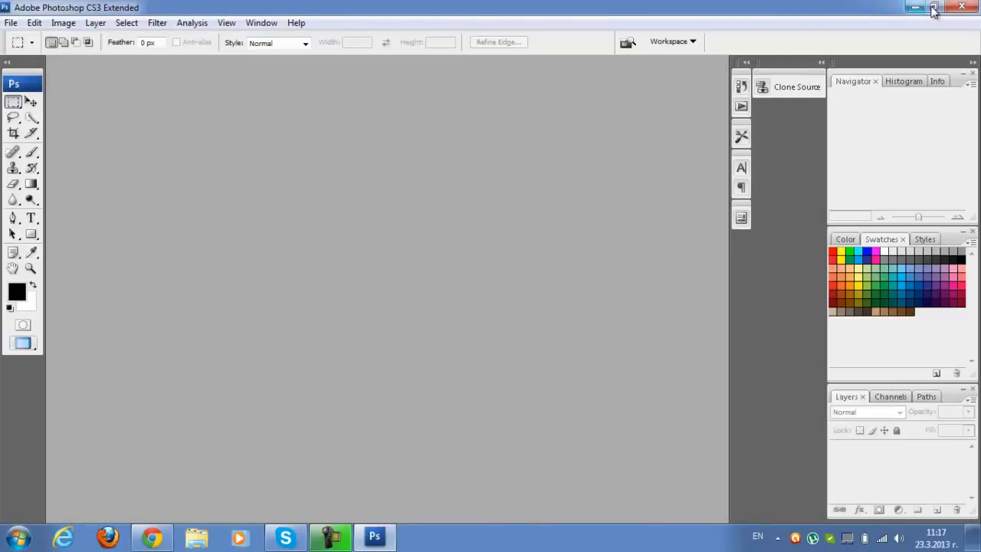
click(933, 10)
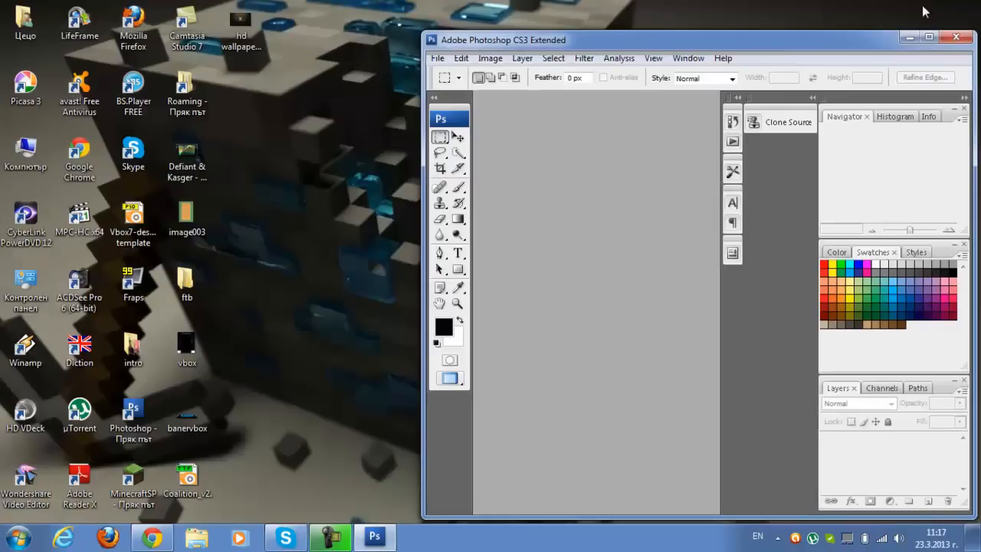
drag(133, 223, 584, 183)
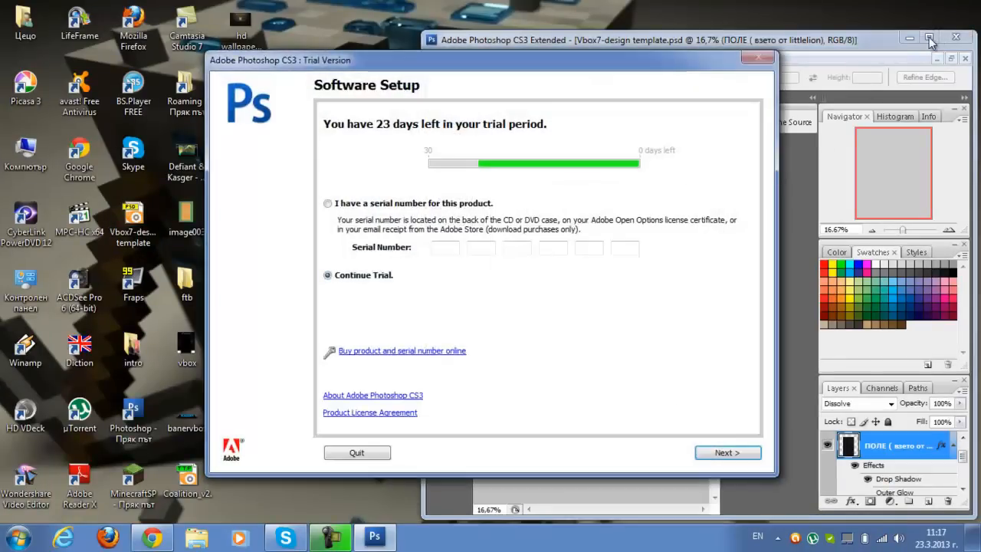
click(725, 453)
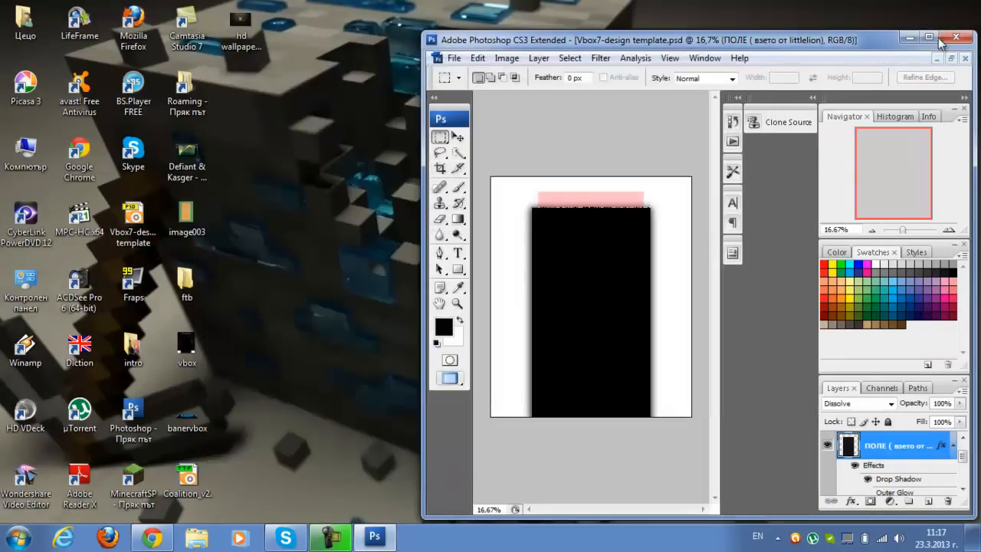
click(928, 37)
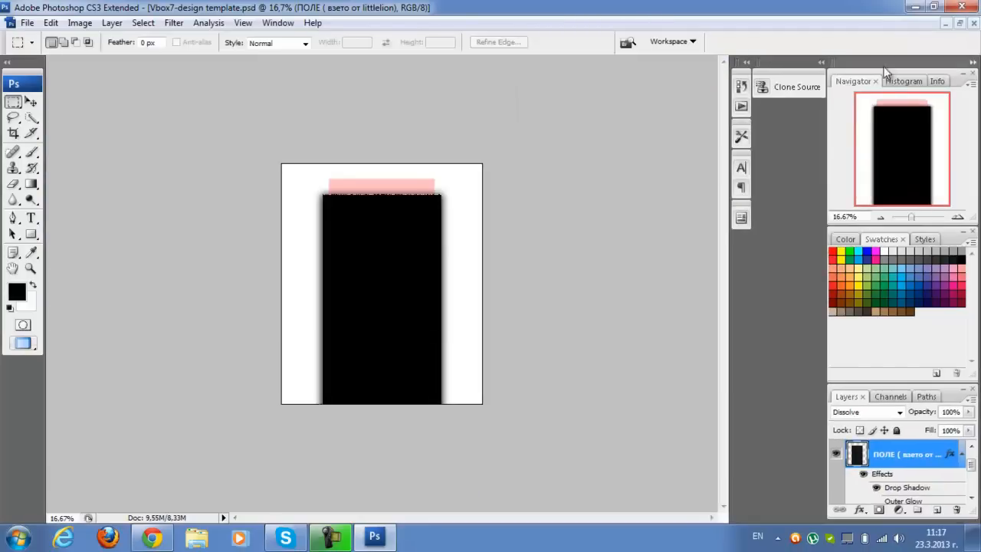
Place the desktop file hd wallpapers for vista 1 directly above the фоново изображение layer
click(31, 268)
click(258, 251)
click(222, 237)
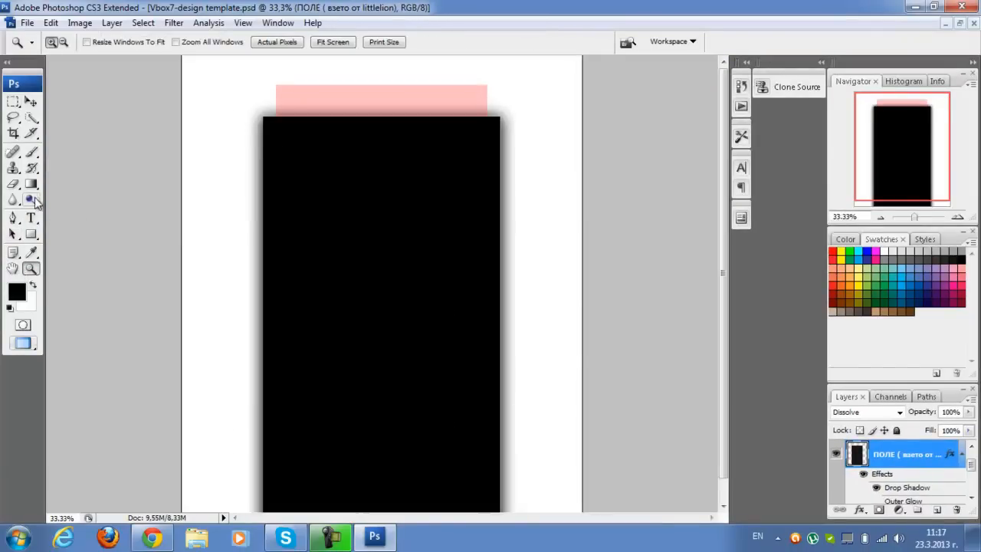
click(13, 102)
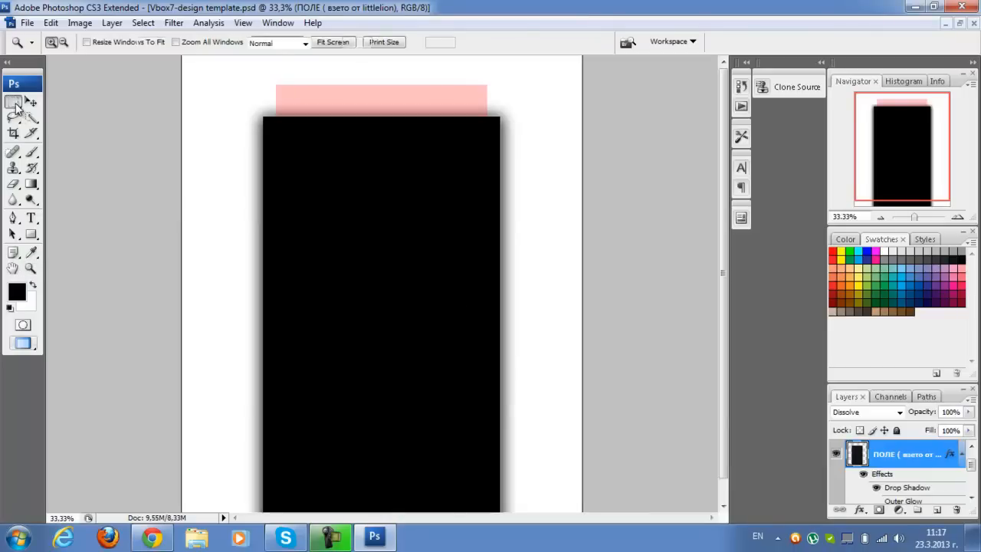
scroll(864, 448, down, 2)
scroll(864, 452, down, 1)
click(861, 465)
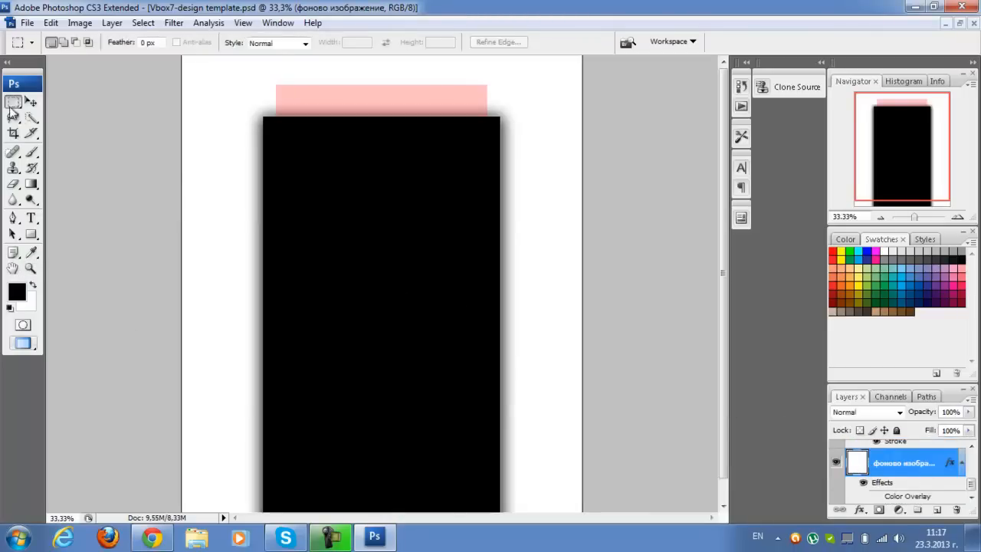
click(27, 22)
click(23, 264)
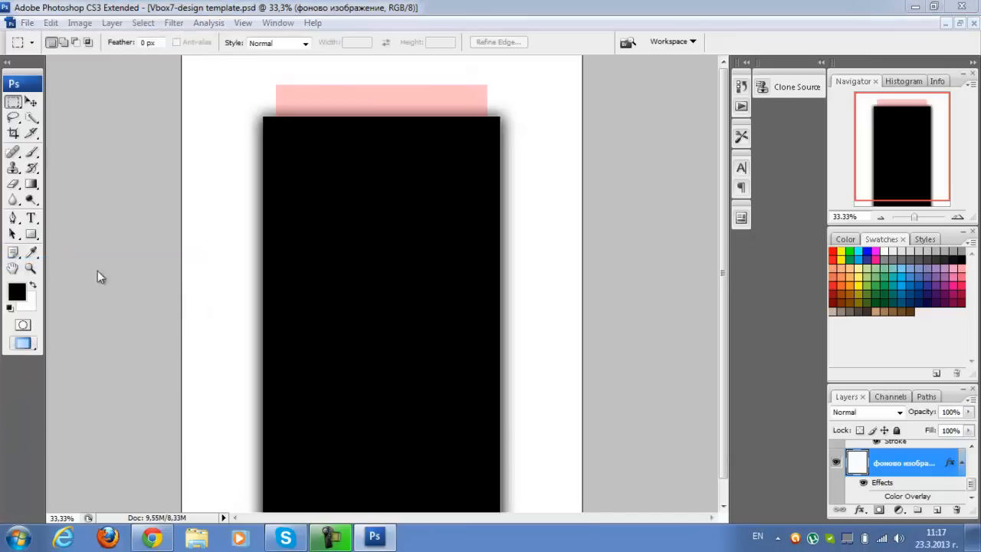
click(456, 305)
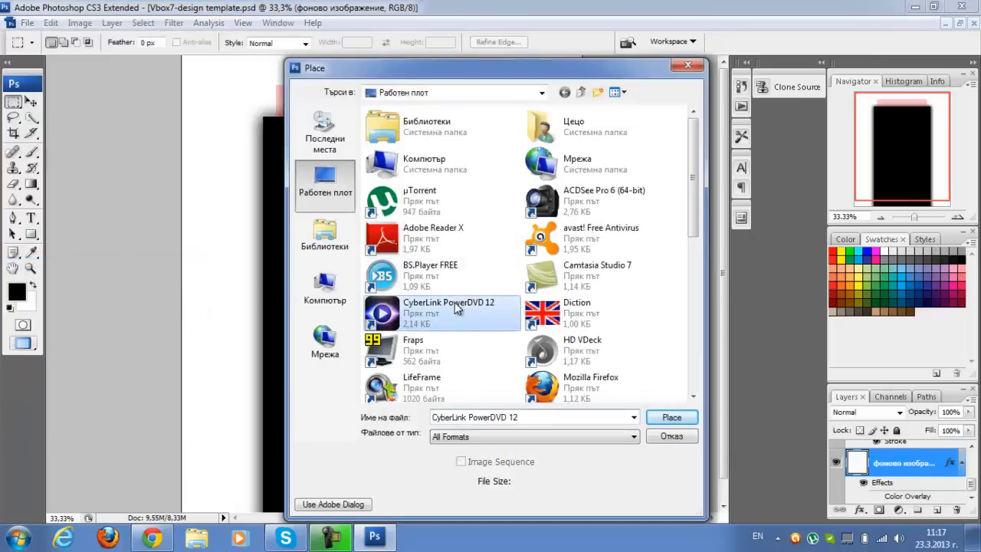
scroll(437, 337, down, 5)
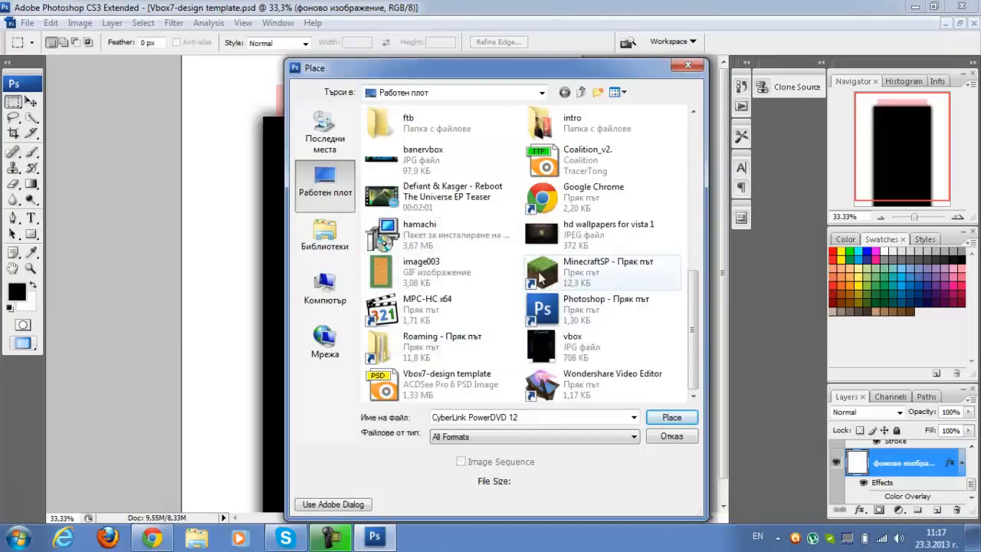
click(590, 234)
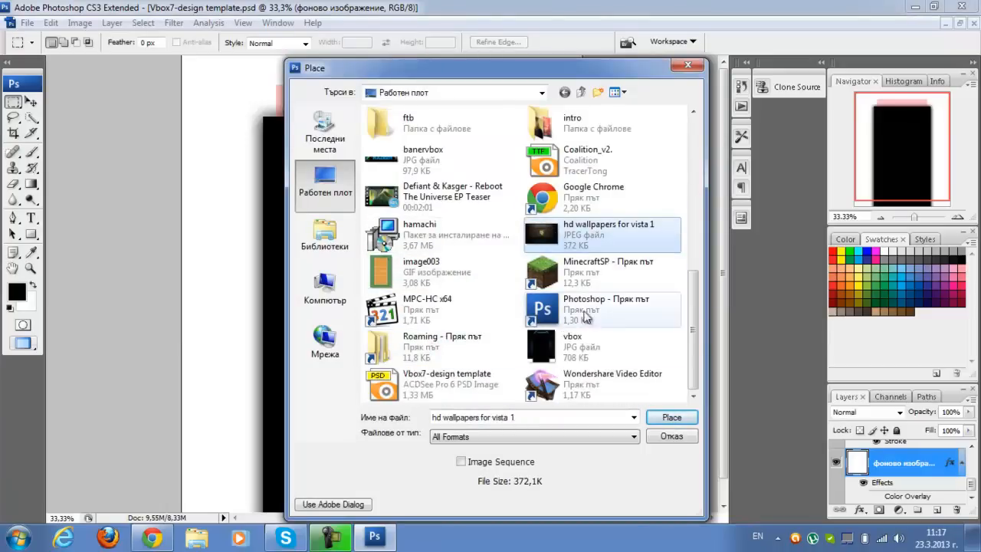
click(658, 418)
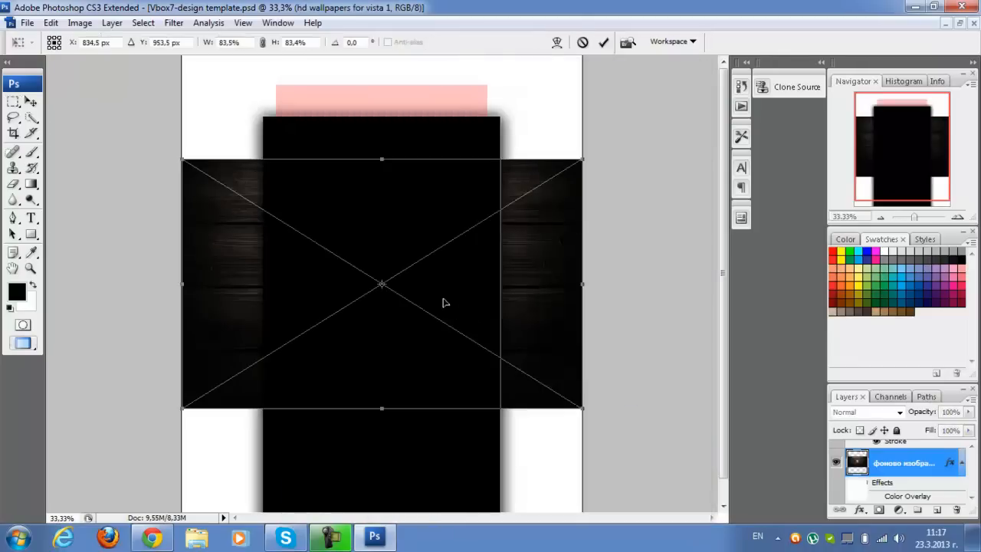
Move the placed wallpaper to the canvas's upper edge, stretch its height to about 142%, and apply the placement
drag(479, 276, 475, 167)
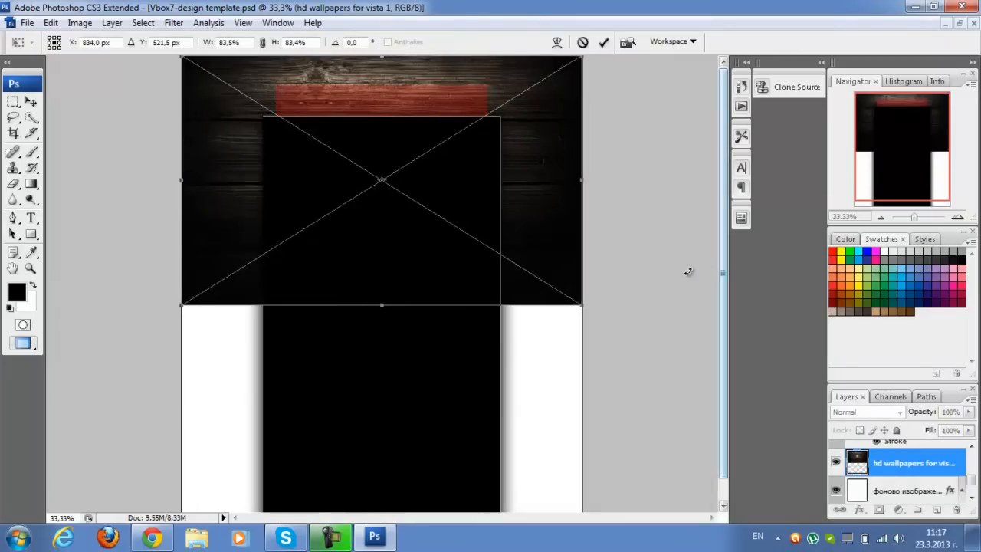
drag(395, 305, 419, 482)
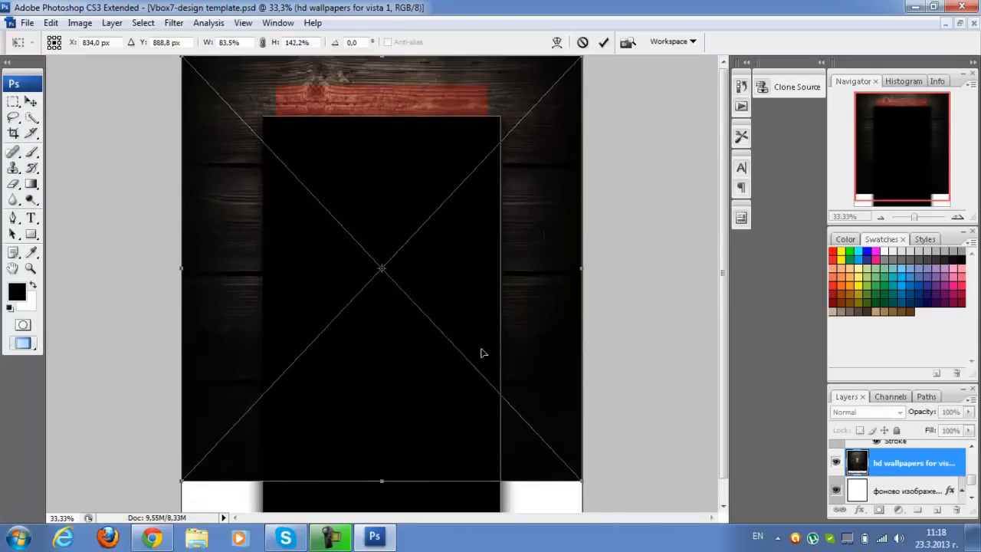
right_click(463, 264)
click(468, 268)
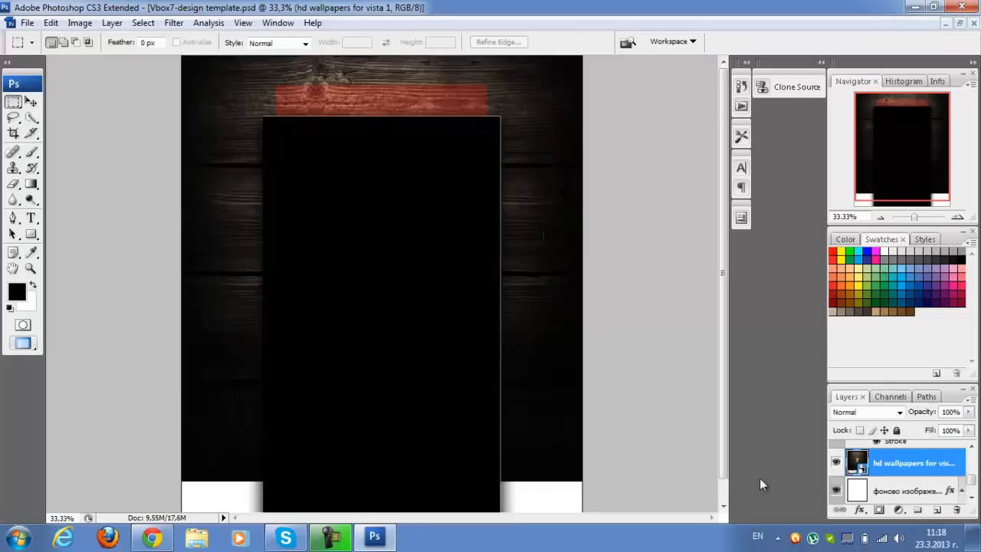
Draw a text box over the red banner strip and enter the title Gameplay in 72 pt Coalition
scroll(869, 473, up, 3)
scroll(872, 472, down, 4)
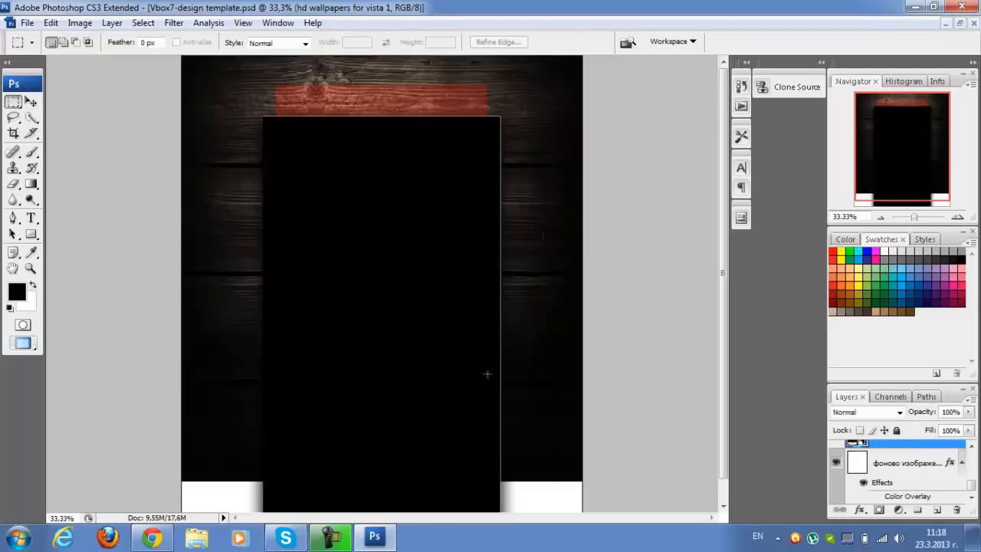
click(31, 217)
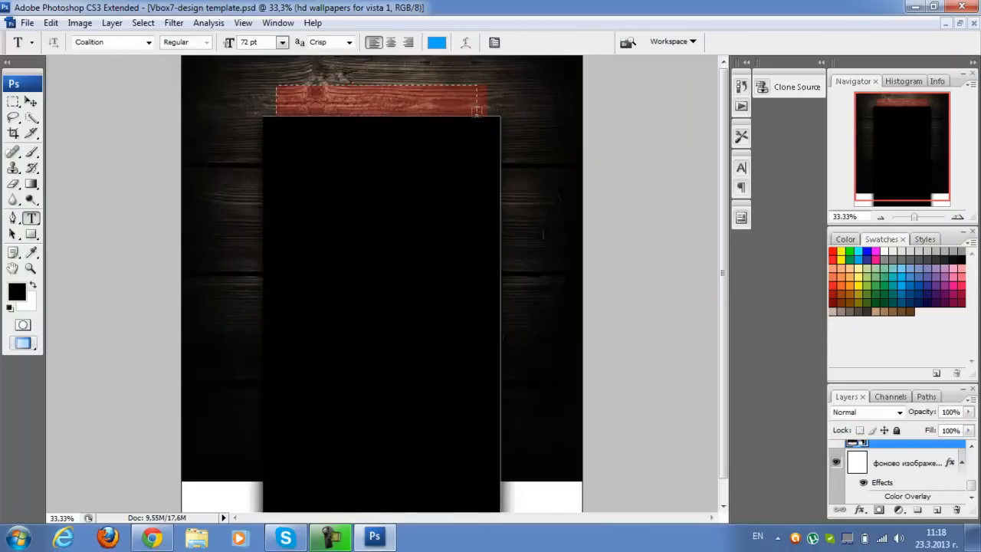
drag(475, 111, 487, 115)
text(R)
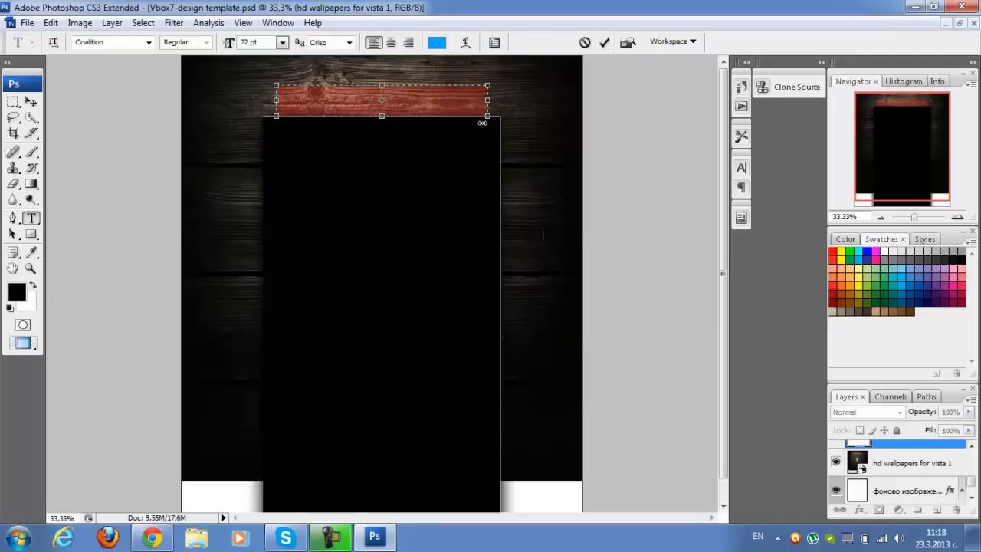
text(GAMEPLAY)
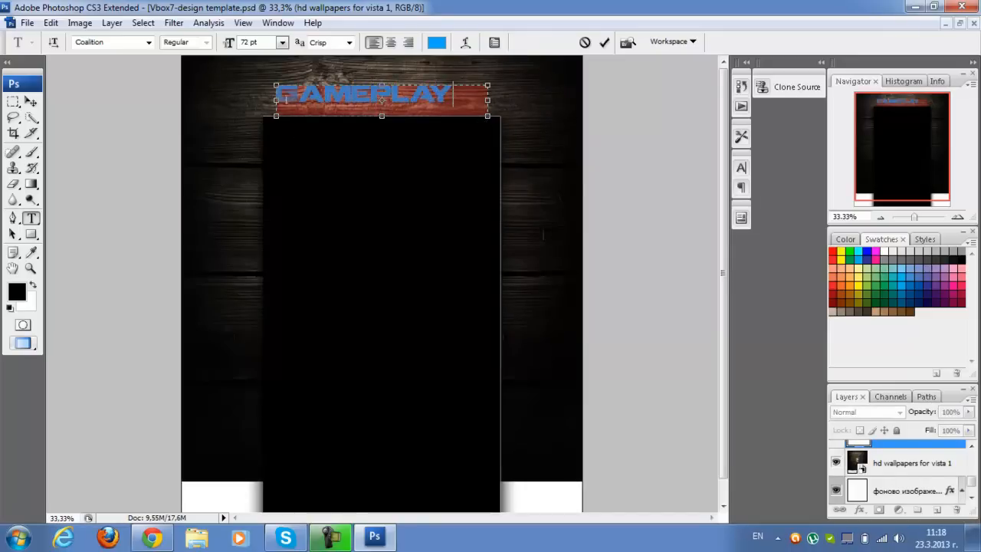
Shrink the Gameplay text box from its left and upper edges to centre the title in the banner strip, and commit it
drag(275, 102, 303, 106)
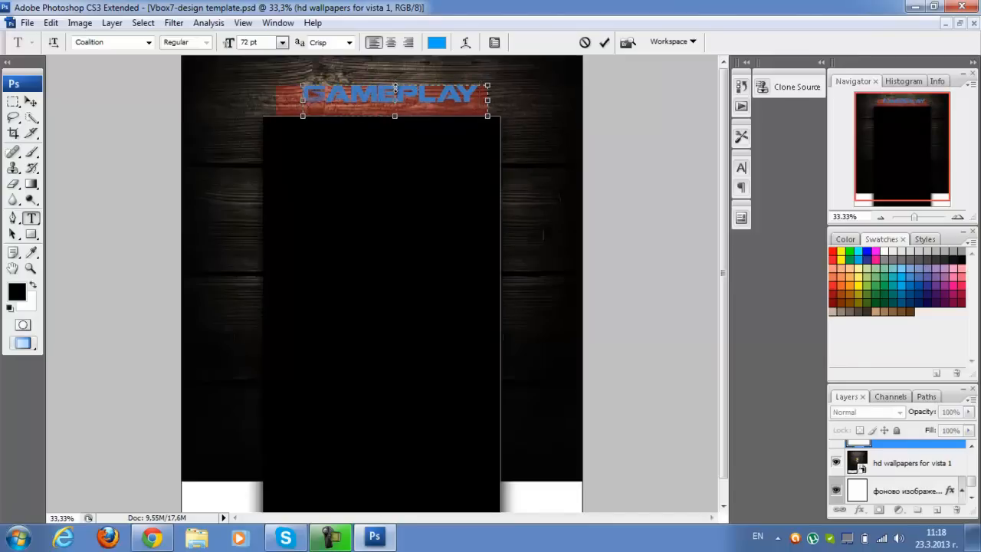
drag(394, 86, 395, 94)
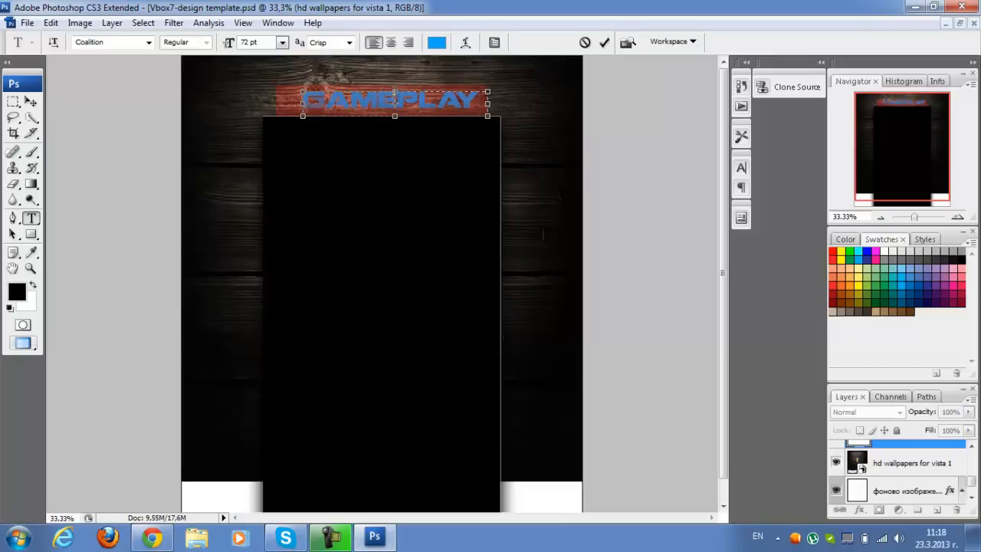
click(13, 102)
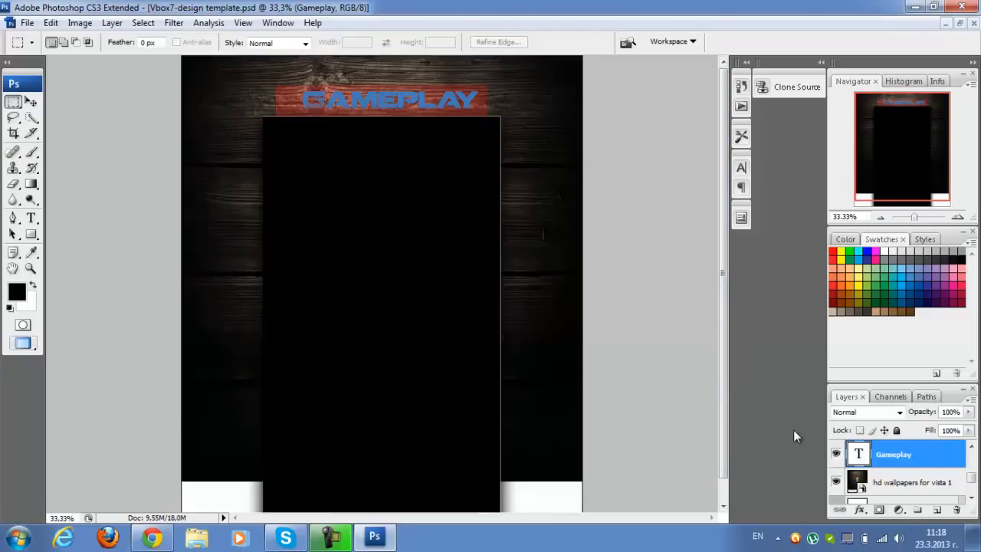
scroll(904, 467, up, 5)
scroll(905, 468, down, 5)
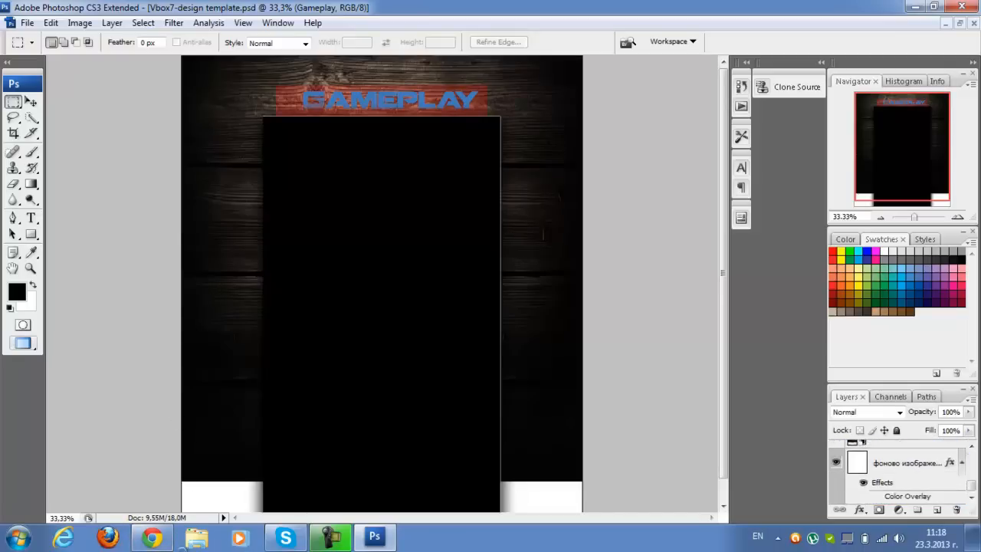
Switch to Chrome and replace the hd wallpapers image search with a Google Images search for gpn
click(153, 536)
scroll(269, 164, up, 2)
scroll(261, 211, down, 5)
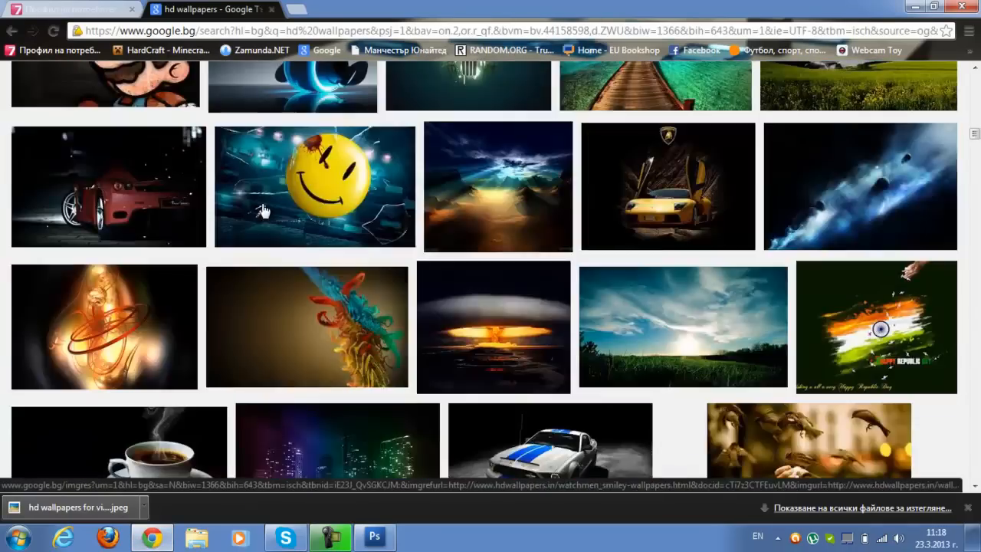
scroll(262, 210, up, 10)
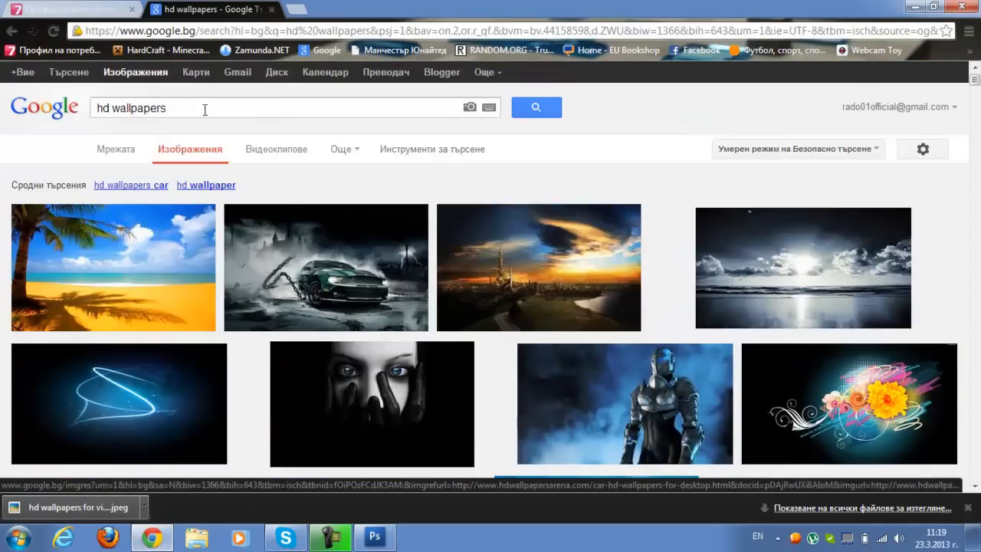
drag(205, 109, 2, 143)
key(BackSpace)
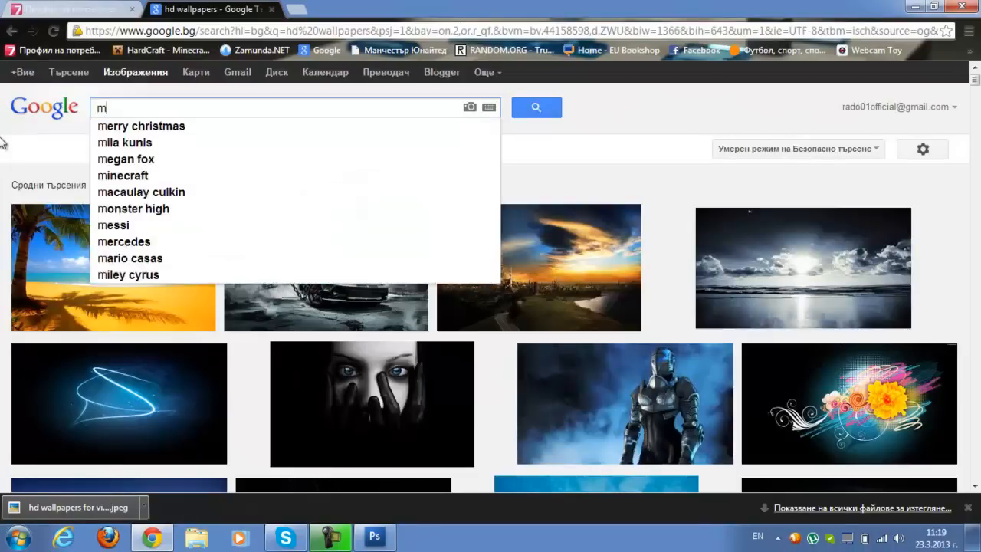
key(BackSpace)
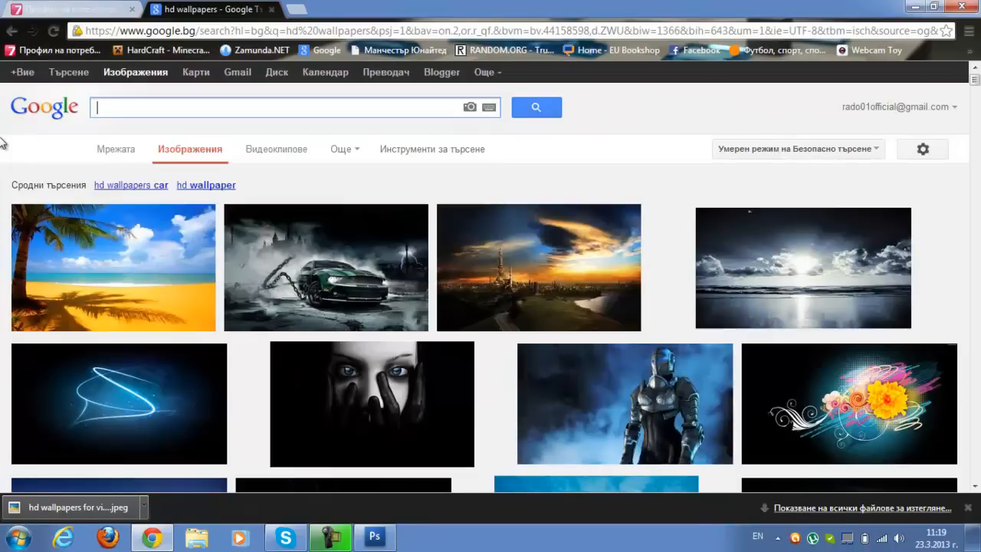
text(gpn)
key(Return)
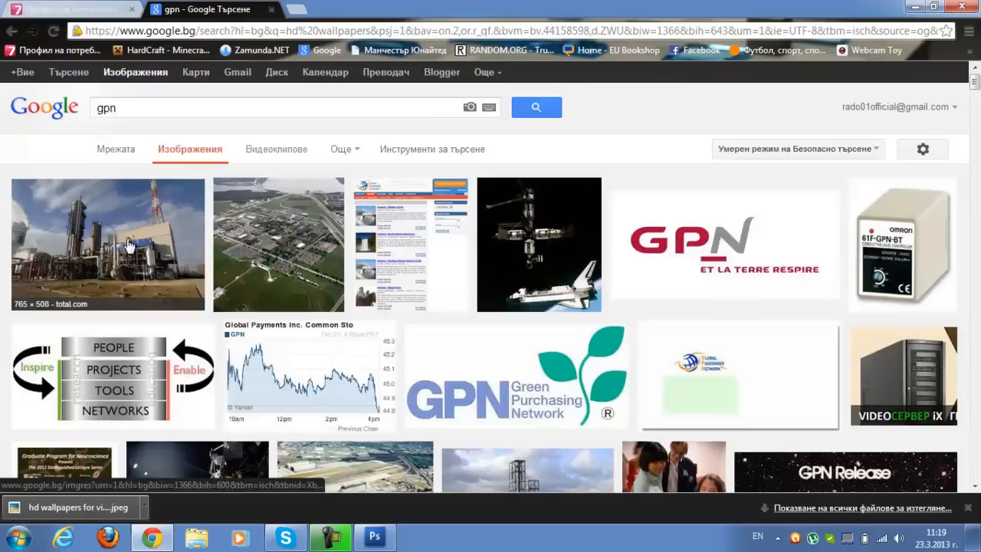
Search Google Images for minecraft
click(161, 123)
key(BackSpace)
key(BackSpace)
key(BackSpace)
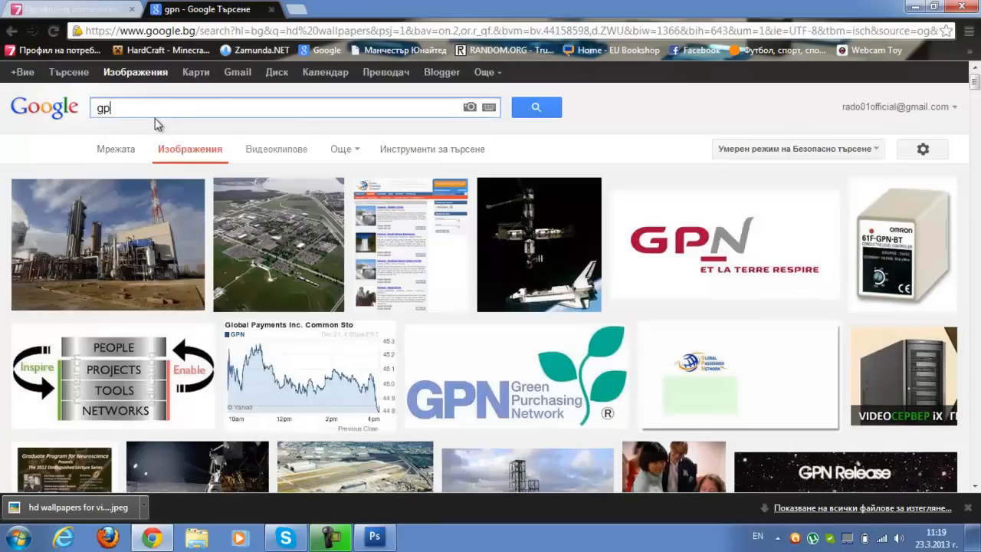
text(minecraft)
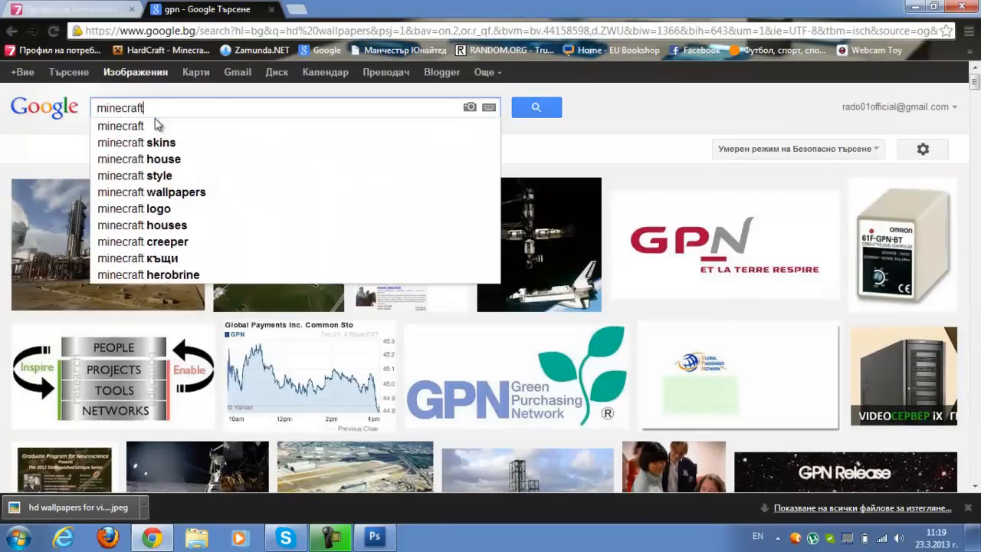
key(Return)
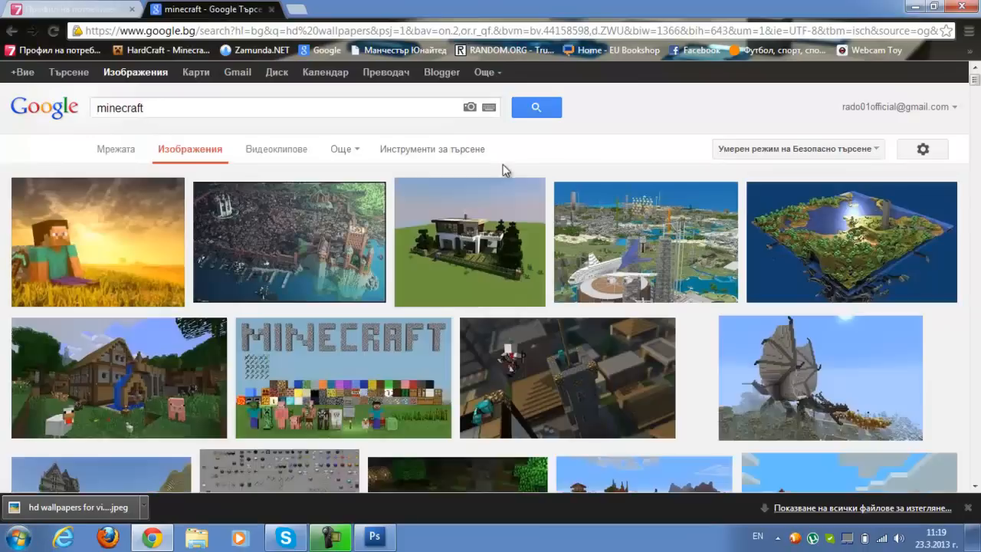
Browse the minecraft image results for pictures suitable for the channel background
scroll(365, 211, down, 2)
scroll(365, 210, down, 9)
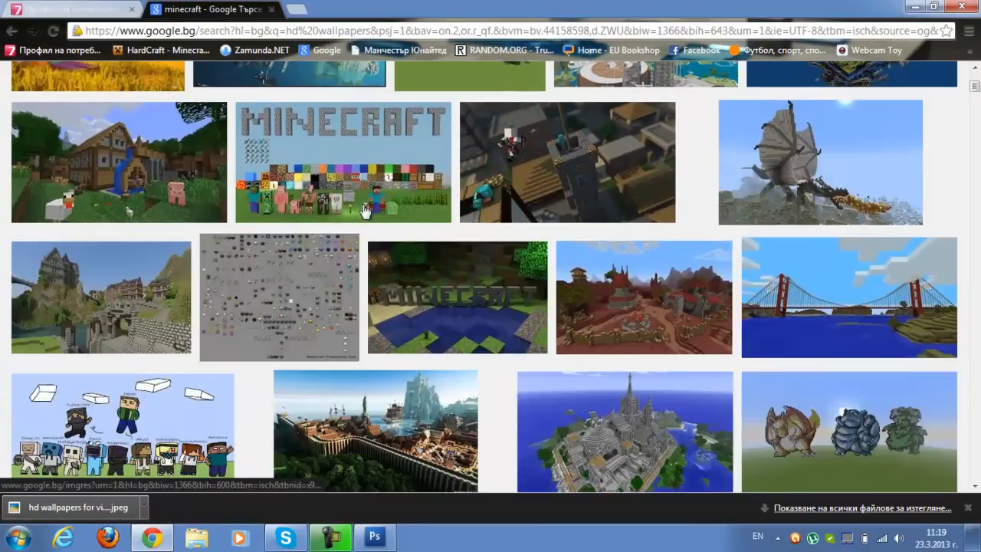
scroll(359, 208, down, 3)
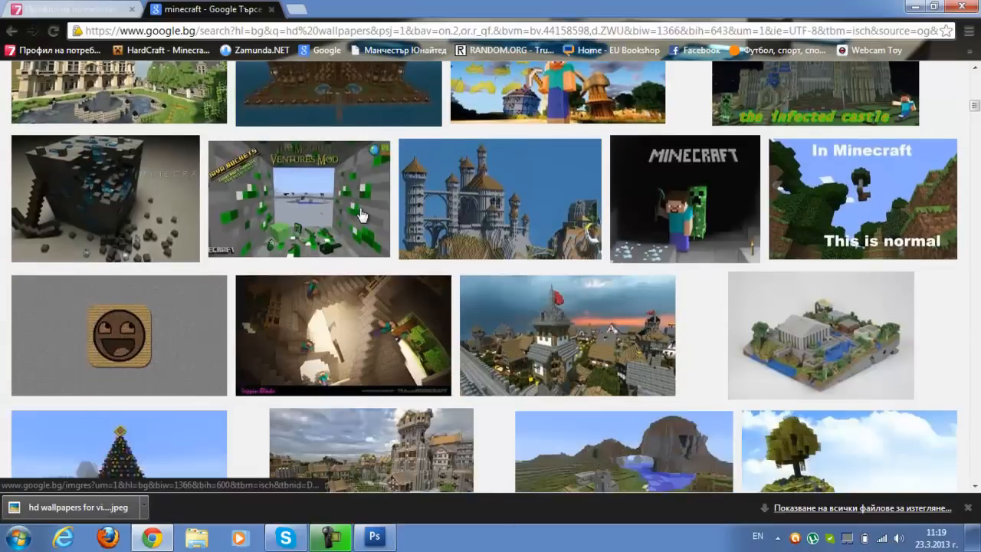
scroll(483, 260, up, 3)
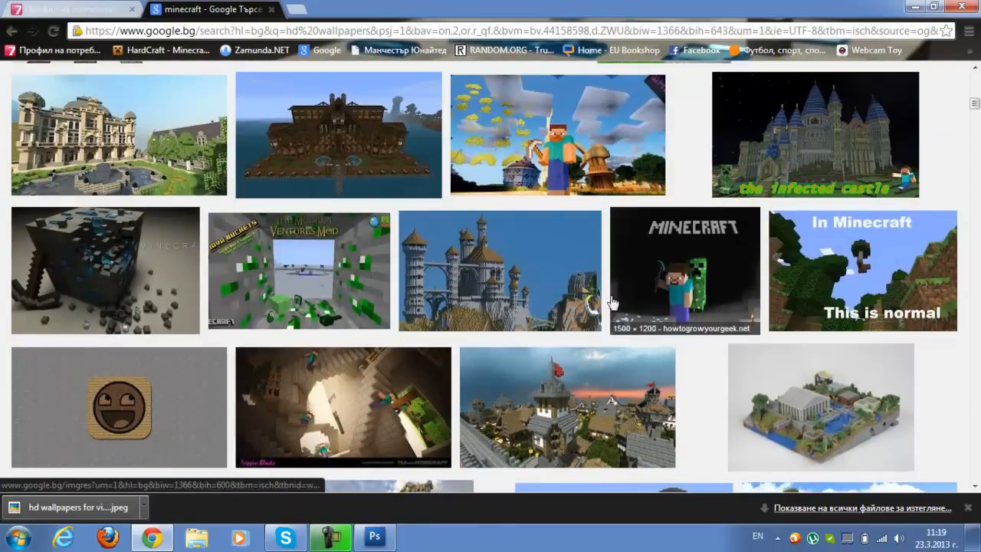
scroll(613, 302, down, 8)
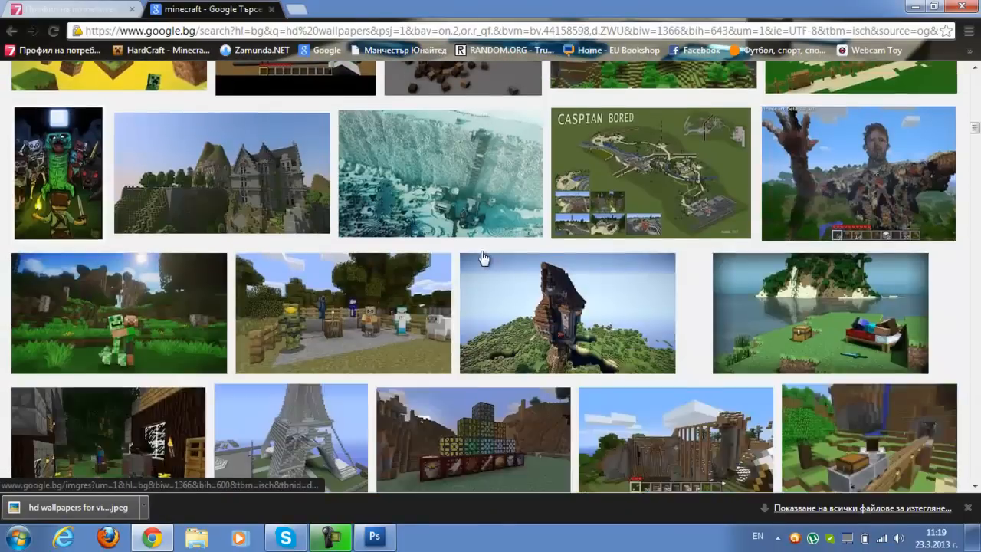
scroll(483, 259, down, 9)
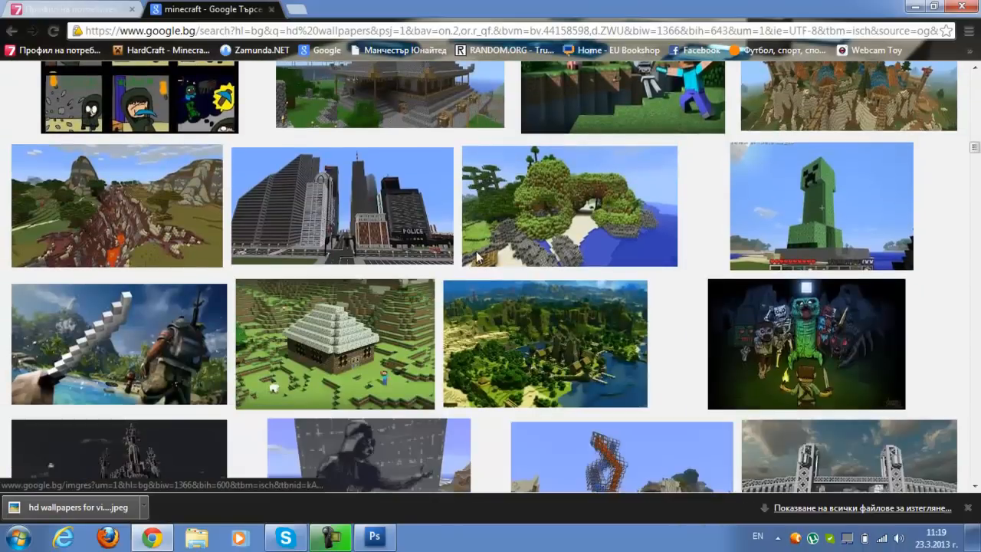
scroll(477, 257, down, 3)
scroll(476, 258, down, 5)
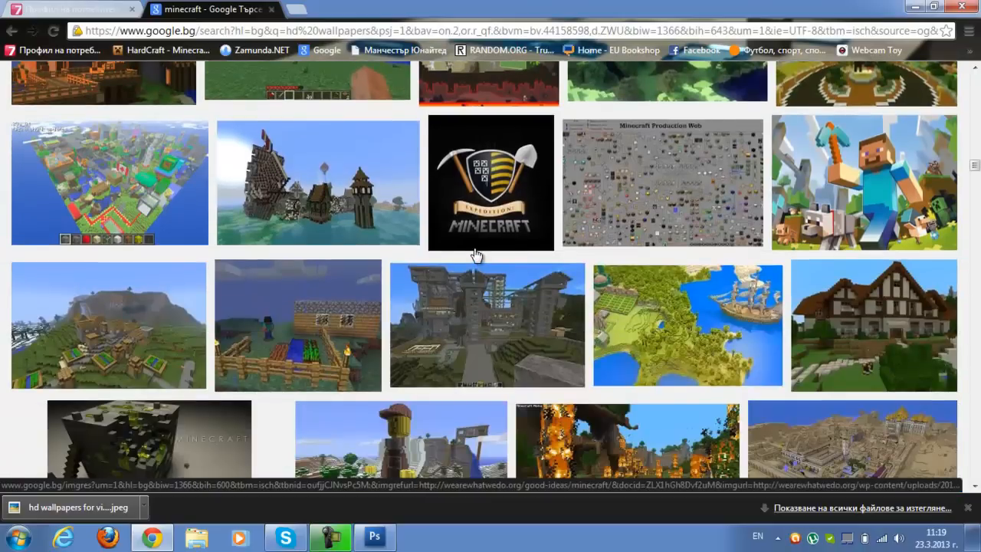
scroll(476, 255, down, 1)
scroll(473, 246, up, 1)
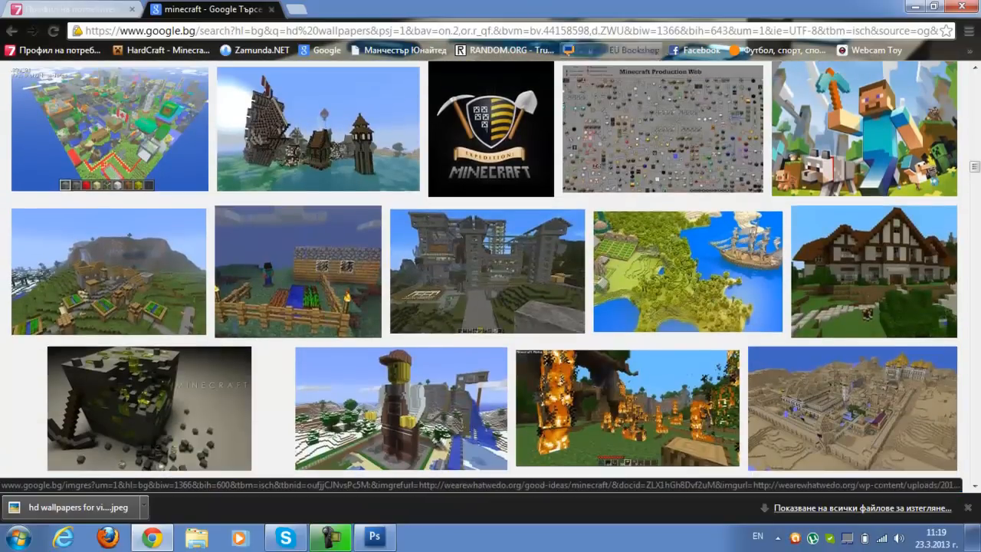
Minimise Chrome and Photoshop to view the desktop wallpaper, and return to the image results
click(917, 6)
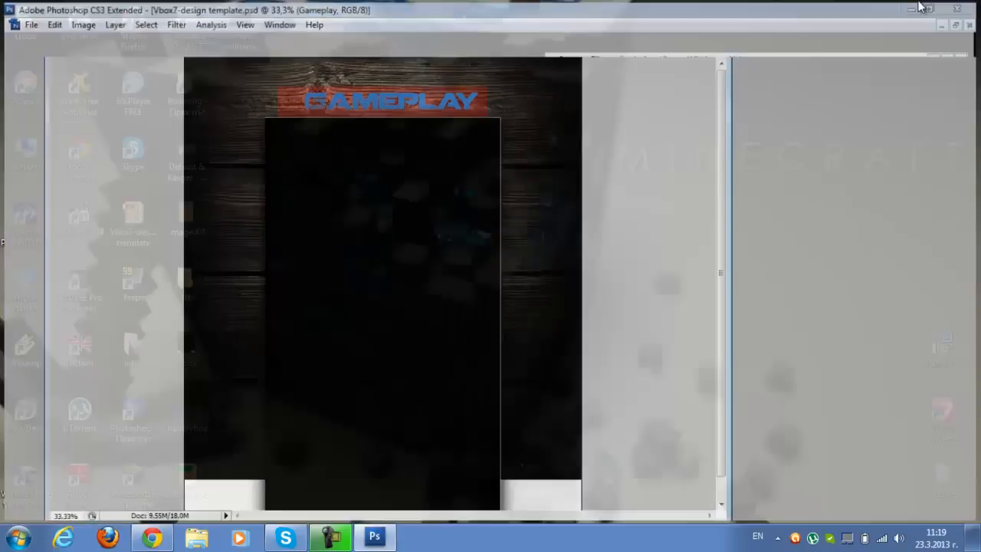
click(919, 6)
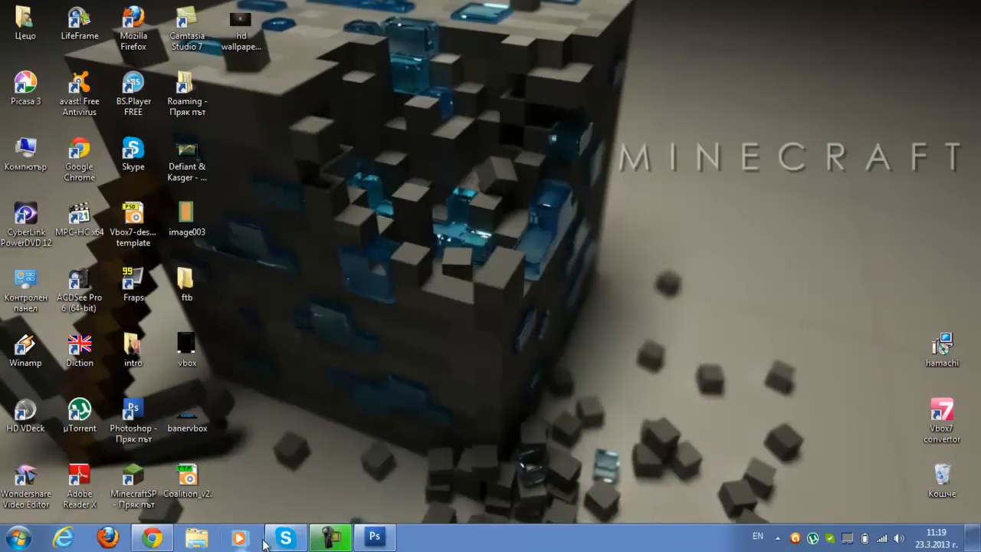
click(153, 537)
Refine the Google Images search to minecraft png
scroll(270, 306, down, 2)
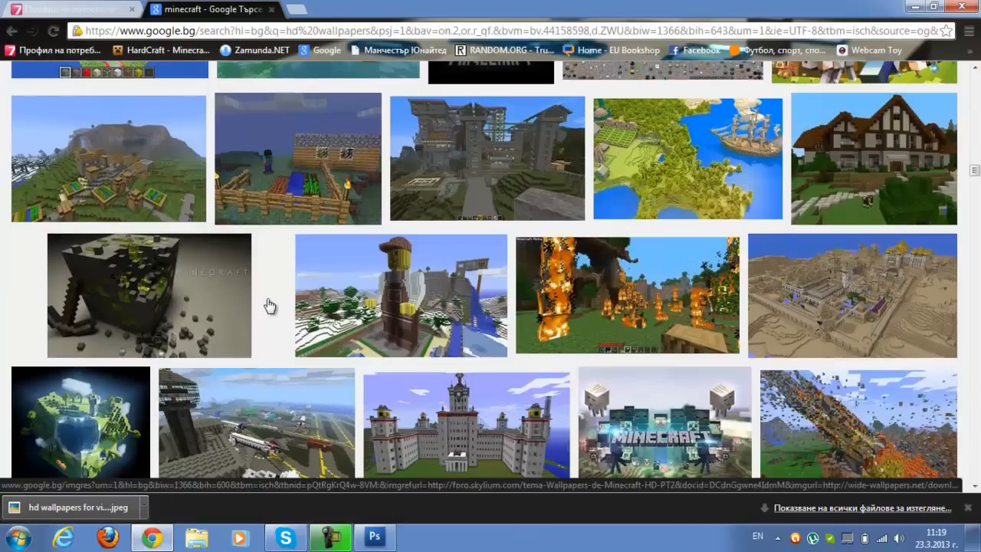
scroll(270, 306, up, 15)
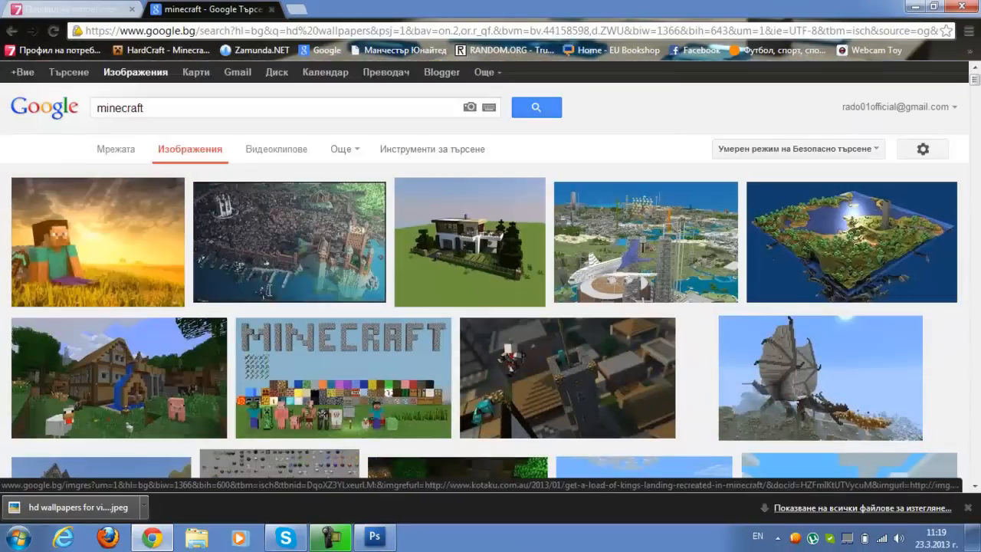
click(227, 114)
text(p)
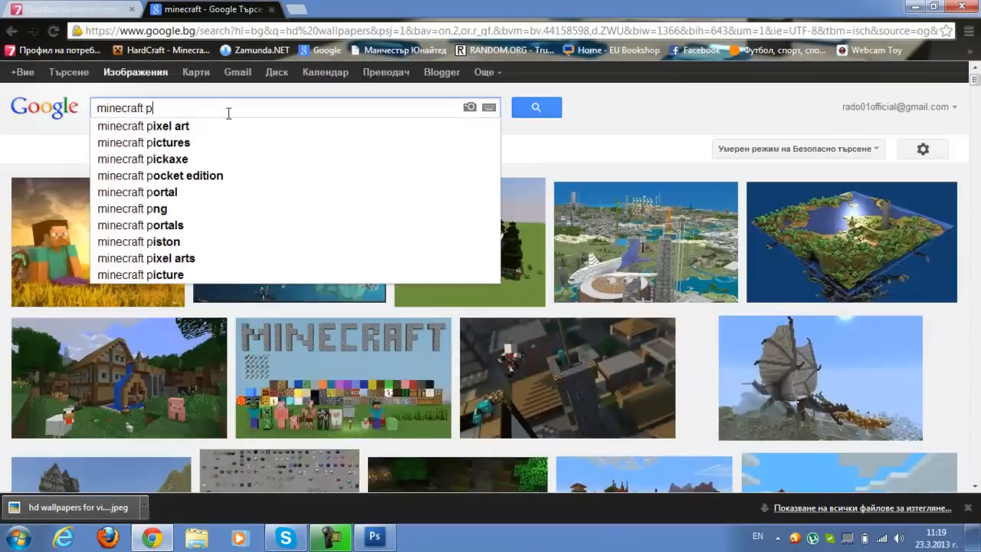
text(ng)
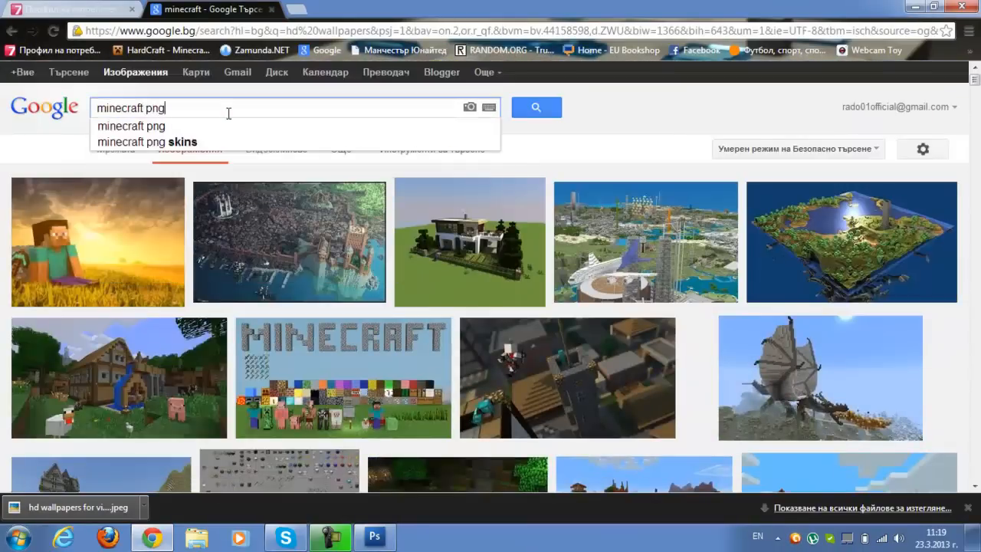
key(Return)
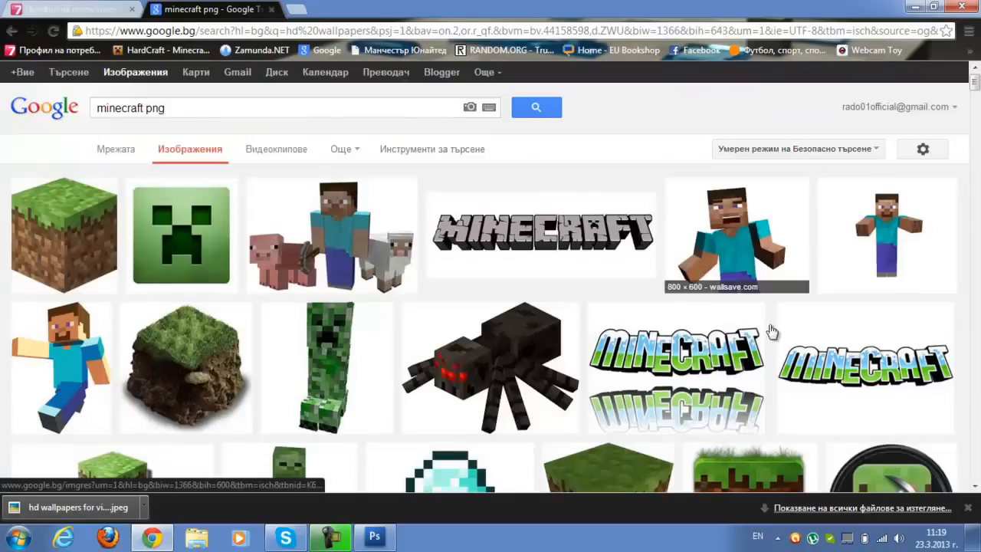
Save the Minecraft Guy image with outstretched arms to the desktop as a PNG and close its preview
click(900, 243)
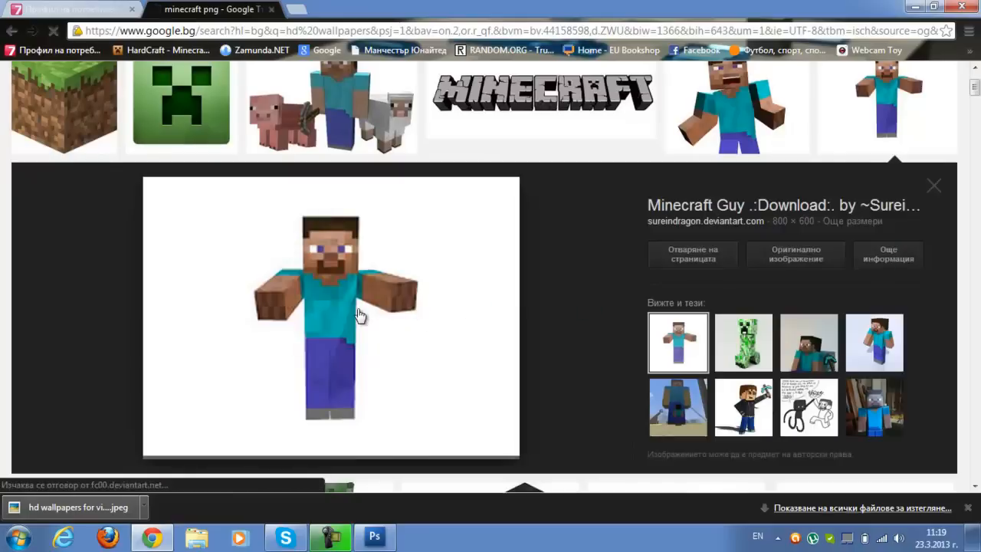
right_click(362, 311)
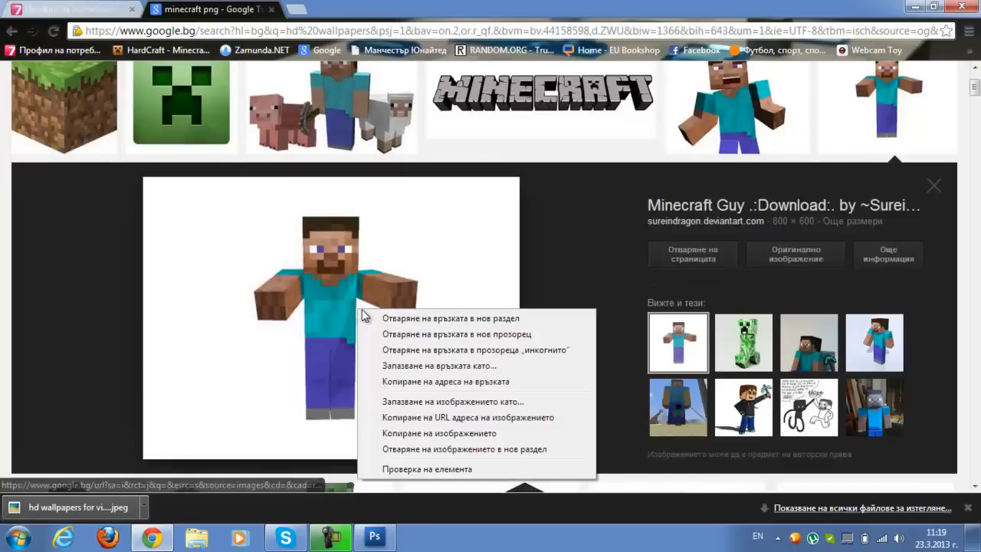
click(397, 405)
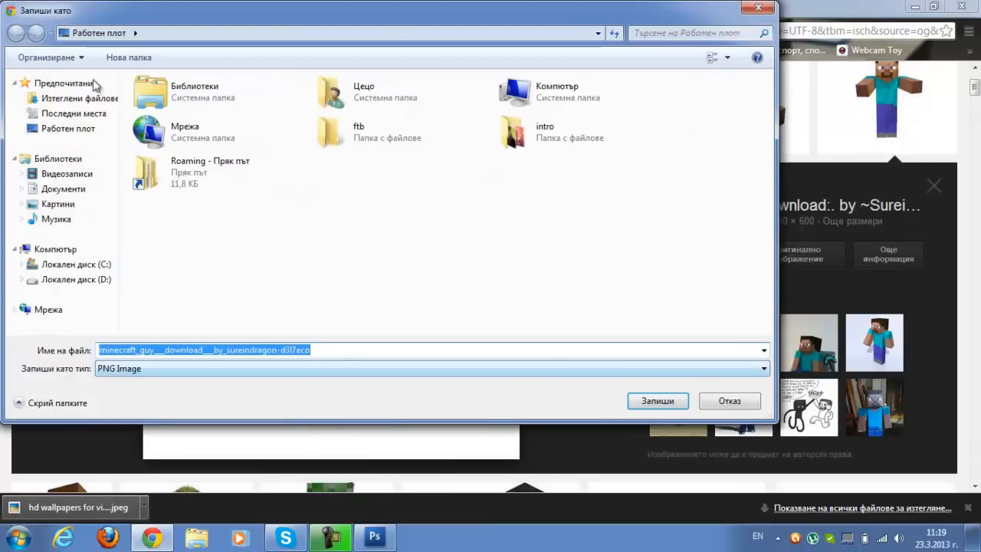
click(678, 401)
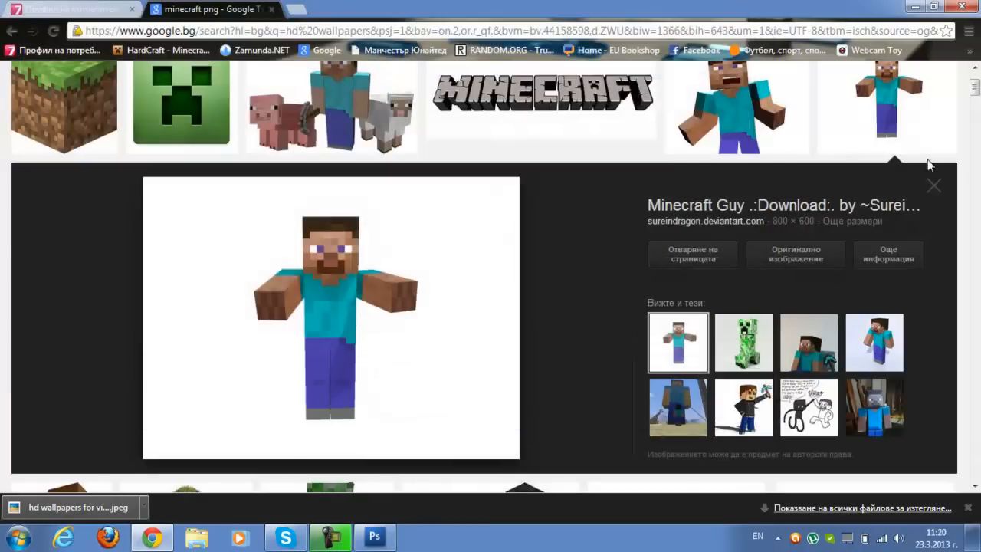
click(931, 189)
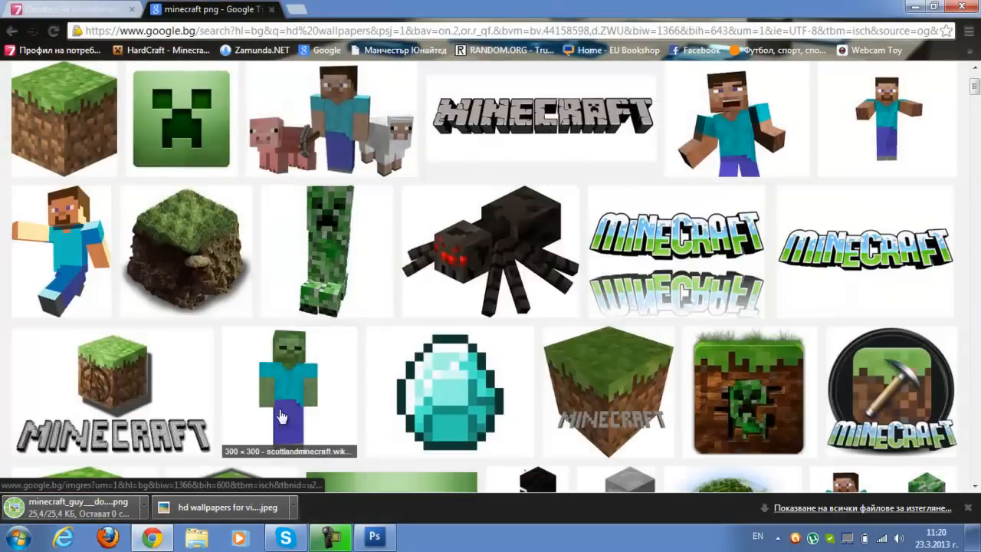
Save the Minecraft skeleton archer image to the desktop as a PNG and switch back to Photoshop
scroll(282, 416, down, 2)
scroll(320, 334, down, 2)
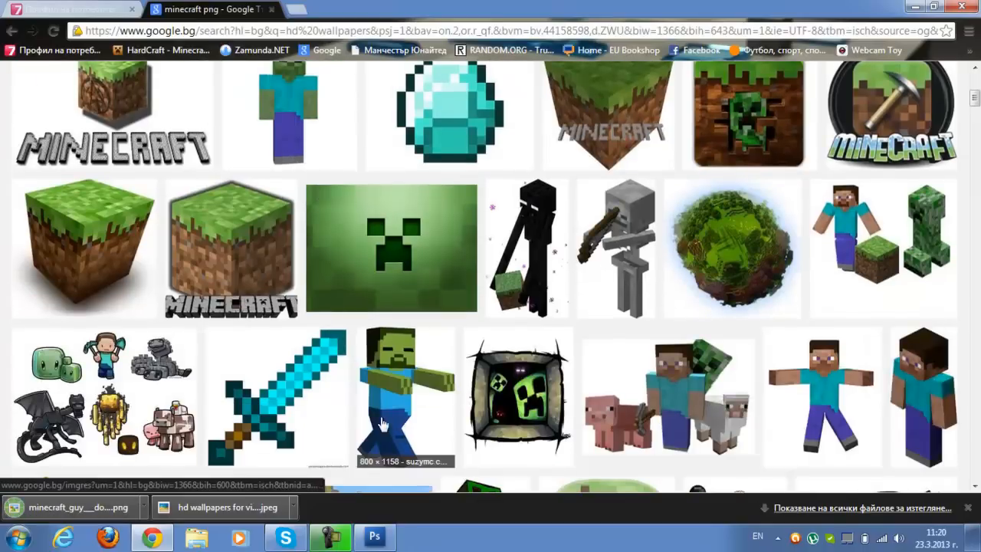
scroll(677, 291, down, 2)
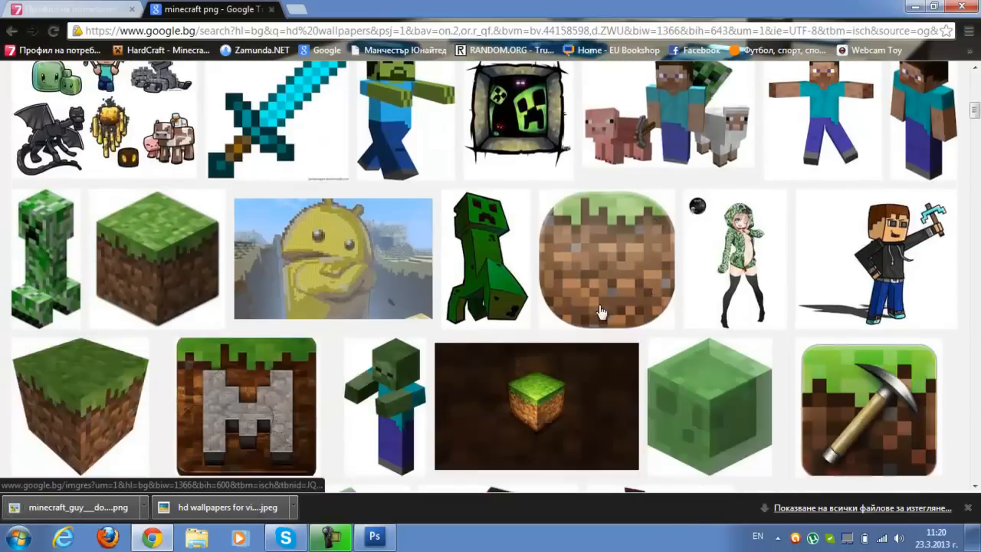
scroll(407, 277, up, 2)
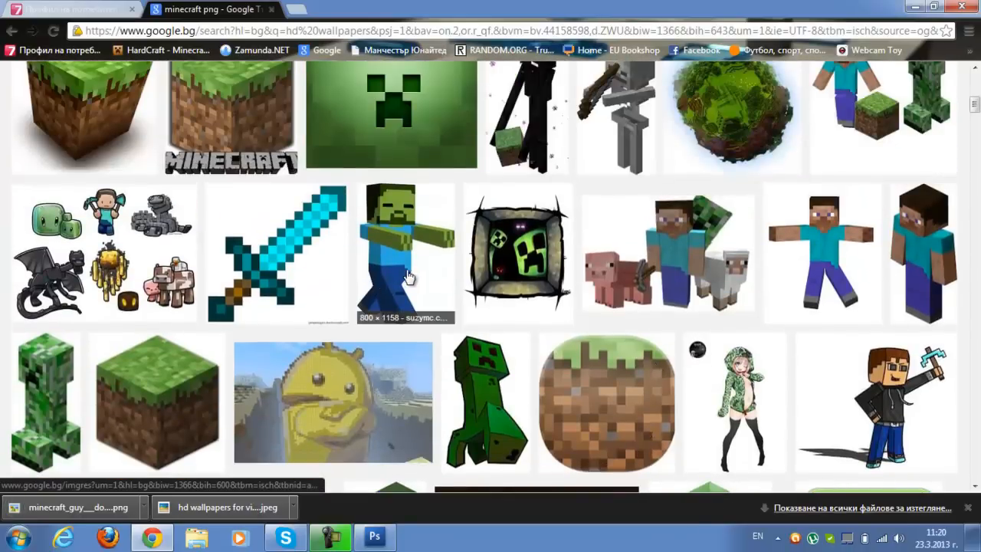
scroll(406, 277, up, 1)
click(633, 176)
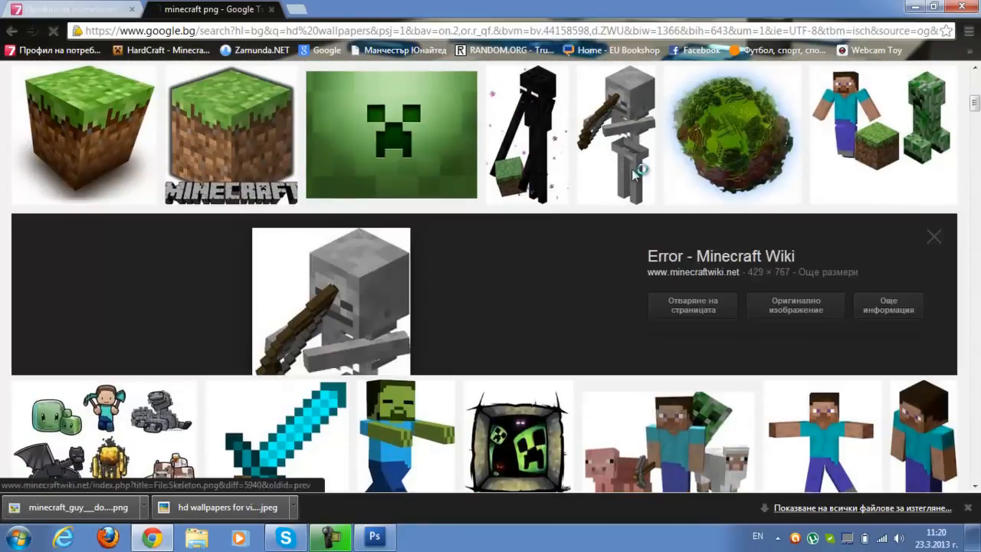
right_click(343, 326)
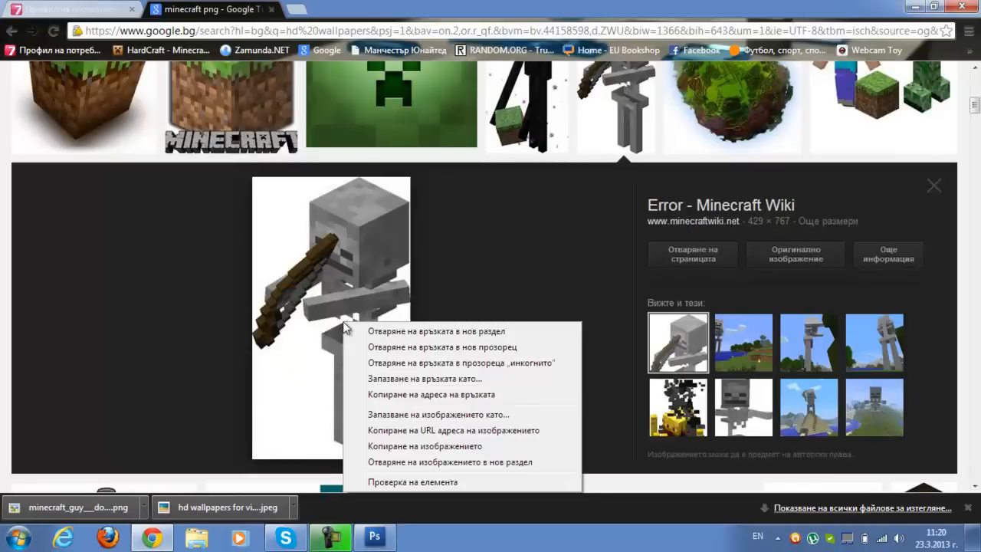
click(374, 417)
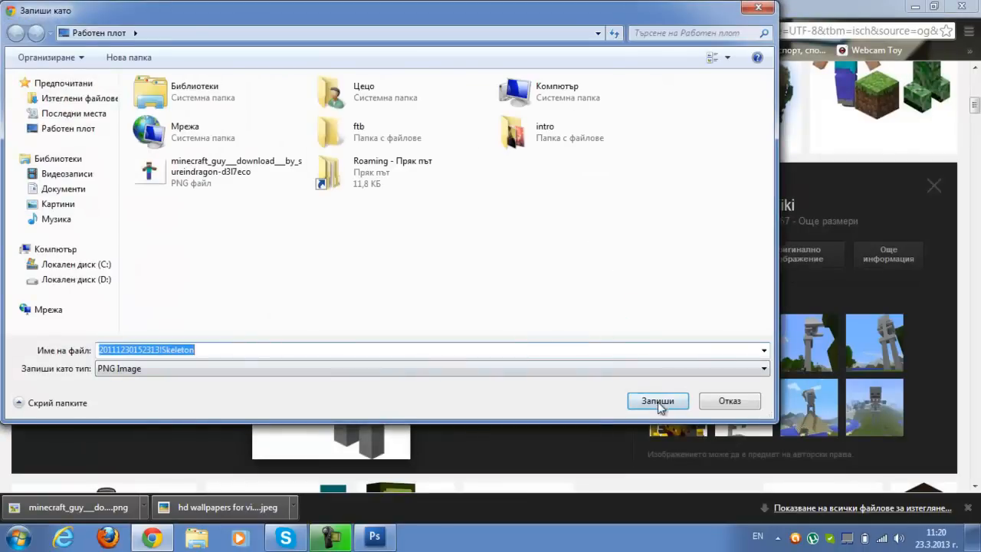
click(658, 401)
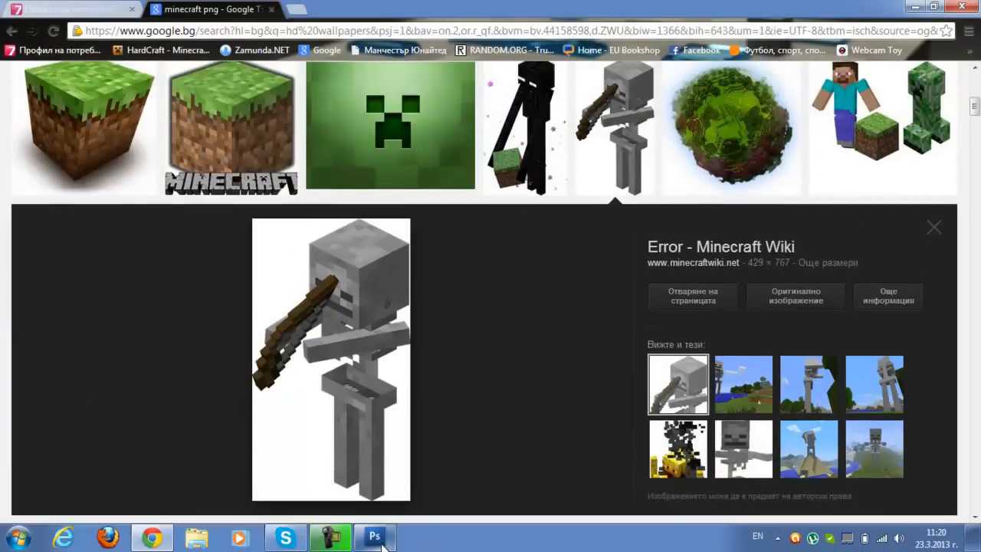
click(383, 539)
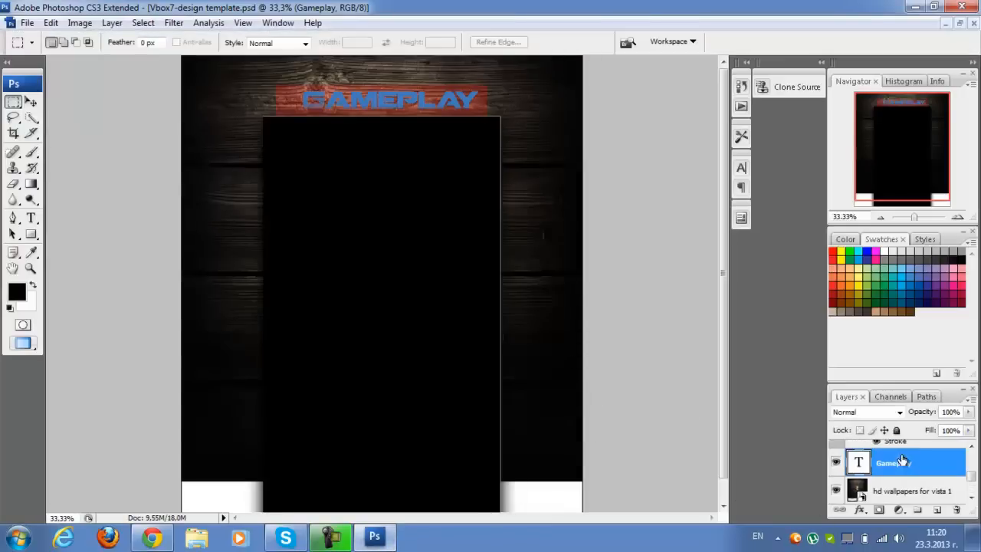
Place the desktop PNG minecraft_guy___download___by_sureindragon-d3i7eco directly above the hd wallpapers for vista 1 layer
click(901, 495)
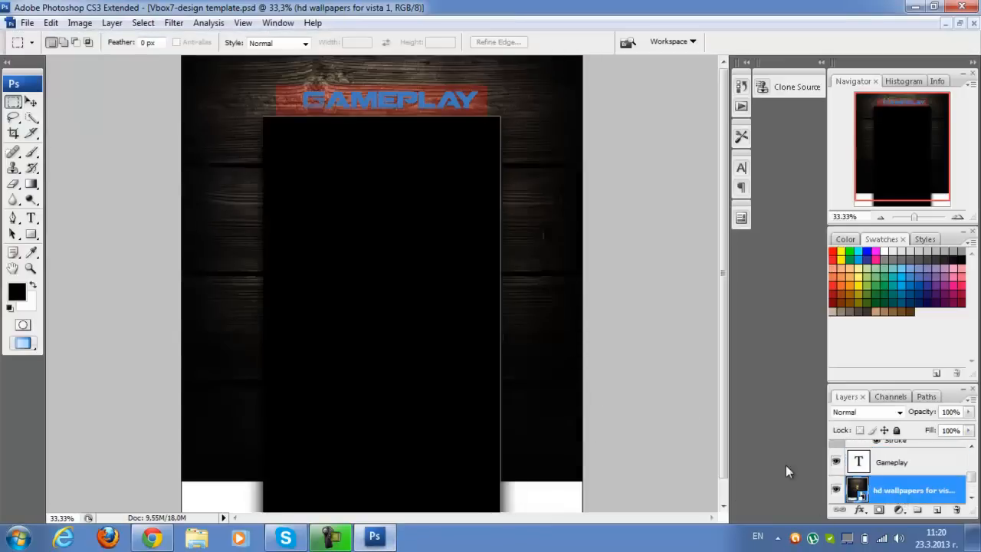
scroll(909, 489, down, 2)
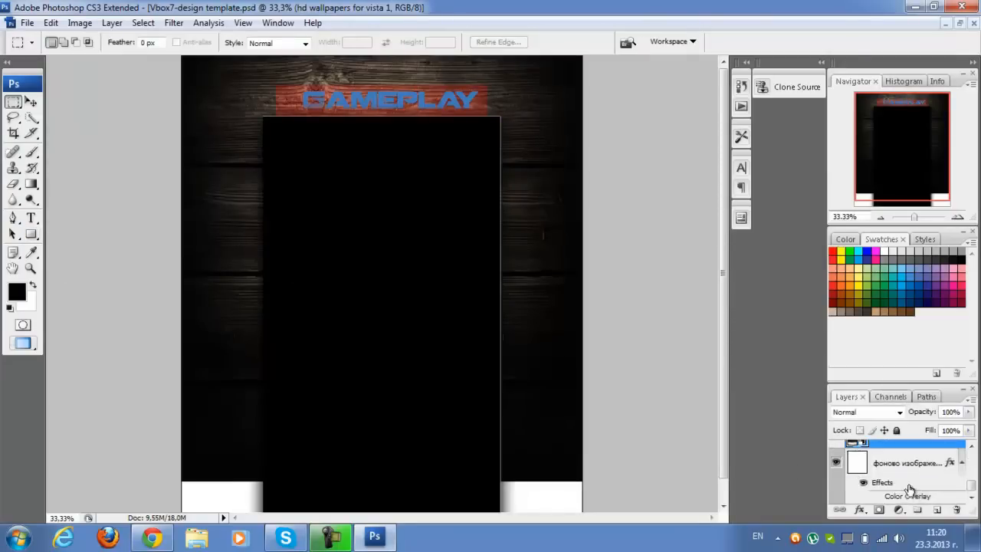
scroll(909, 489, up, 3)
click(27, 22)
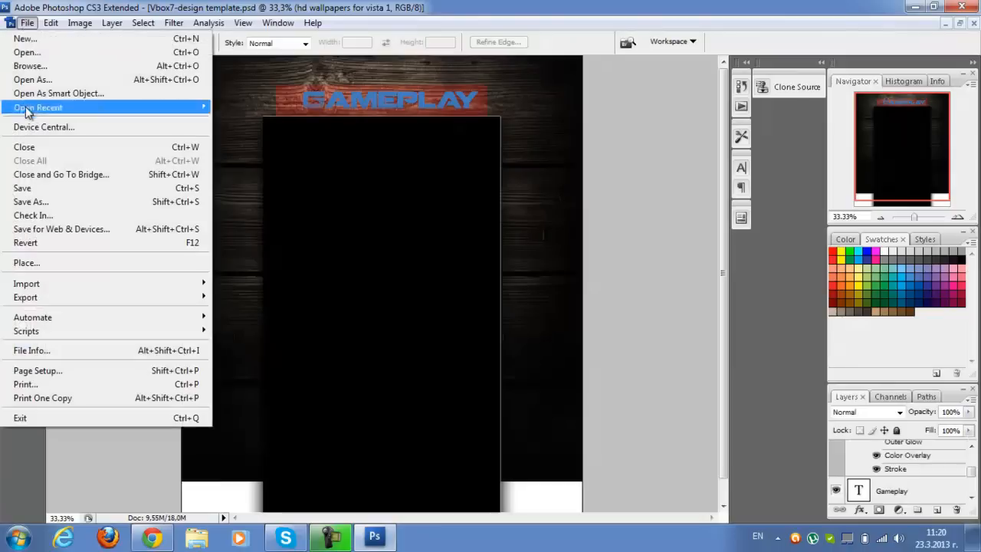
click(29, 267)
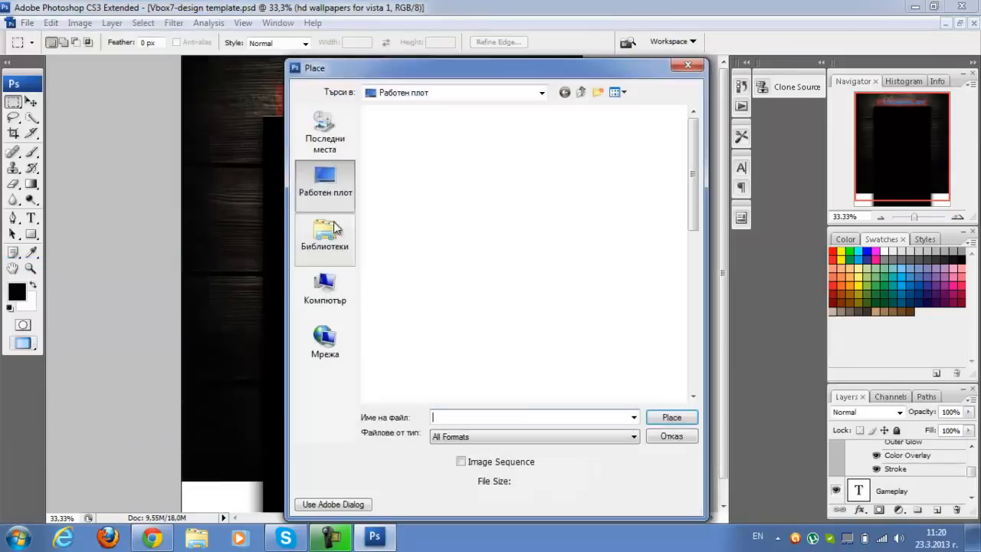
click(468, 253)
scroll(463, 256, down, 5)
scroll(445, 253, up, 4)
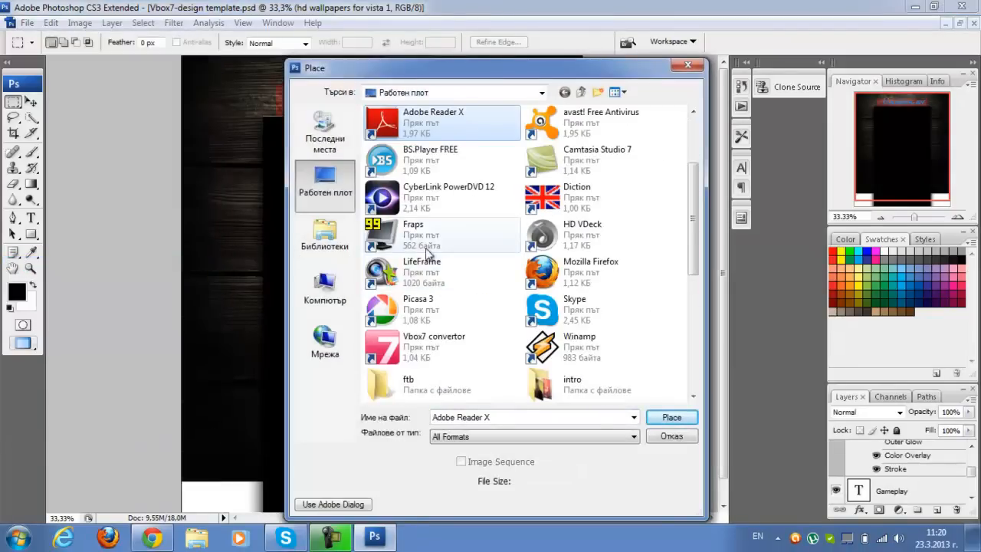
scroll(427, 250, down, 4)
click(425, 275)
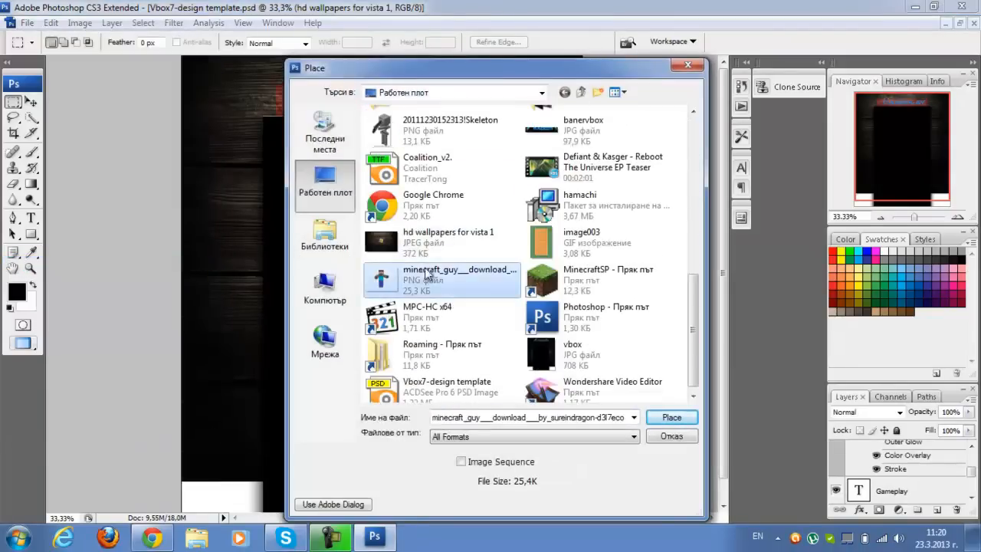
click(667, 420)
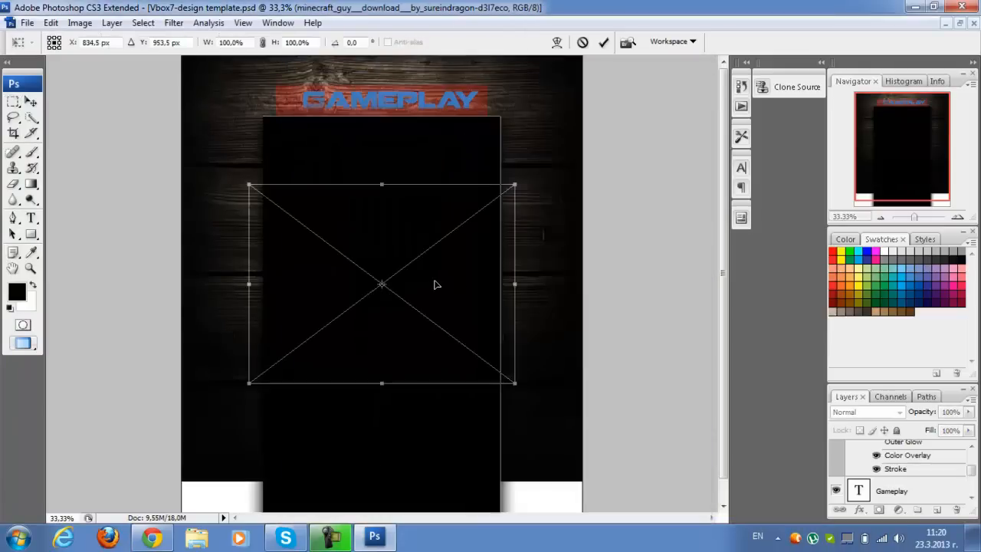
Scale the Minecraft guy to about 82% width and 89% height, rotate it about 14°, and place it leaning out beside the black field's upper-right corner
drag(435, 281, 593, 167)
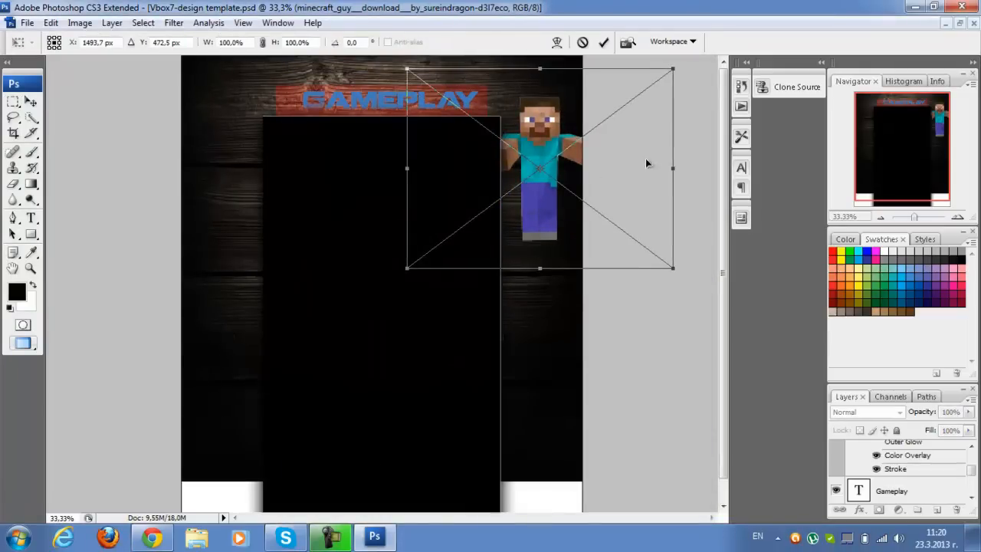
drag(673, 165, 640, 166)
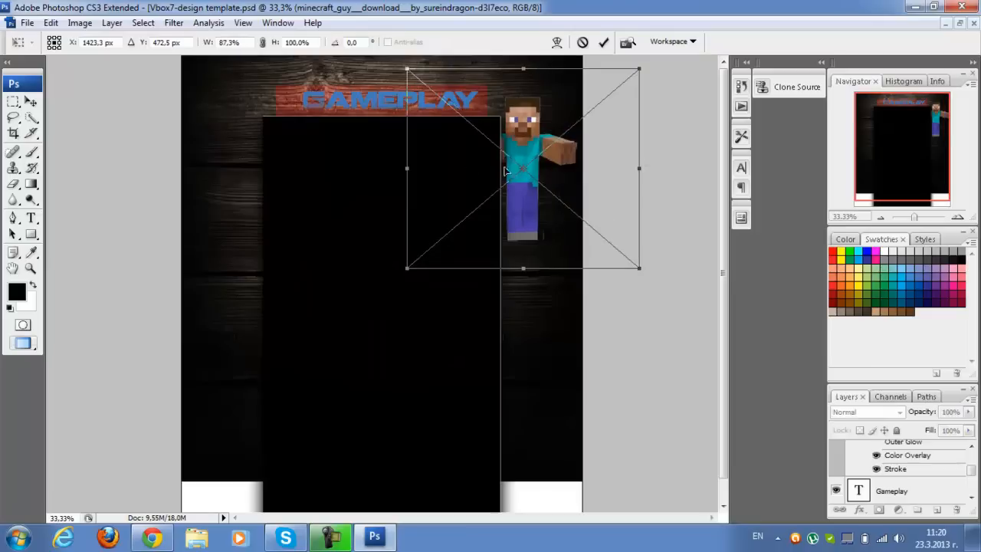
drag(410, 168, 426, 167)
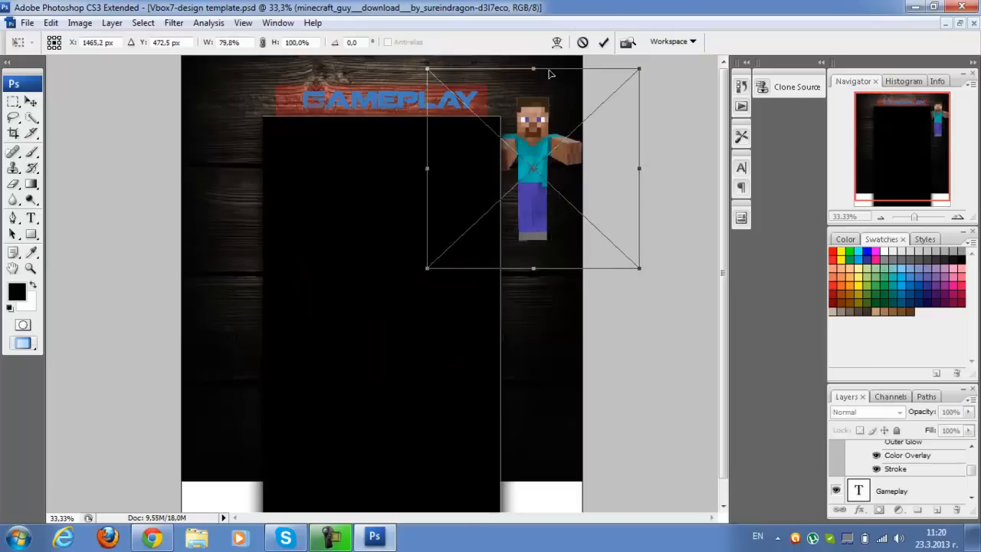
drag(538, 69, 541, 89)
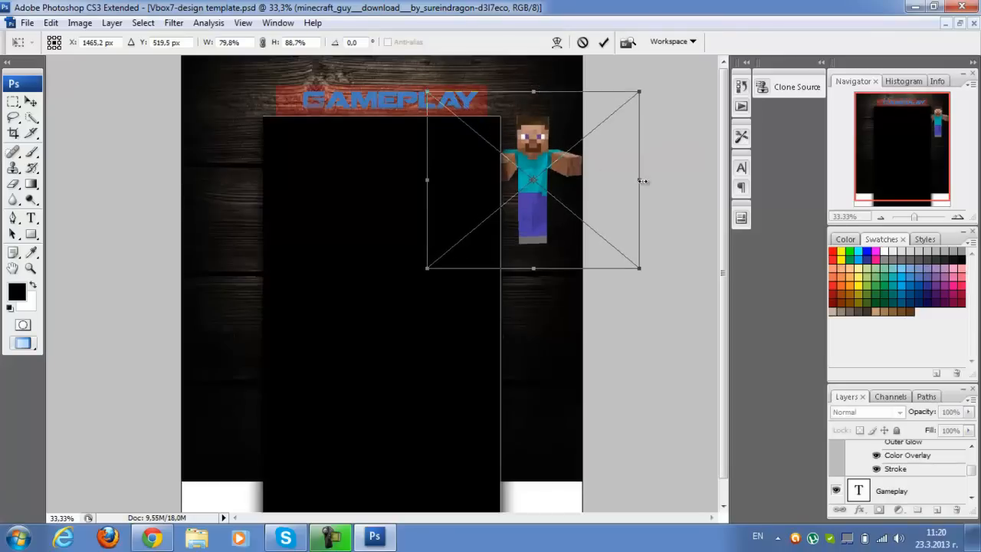
drag(642, 181, 666, 190)
drag(541, 130, 511, 97)
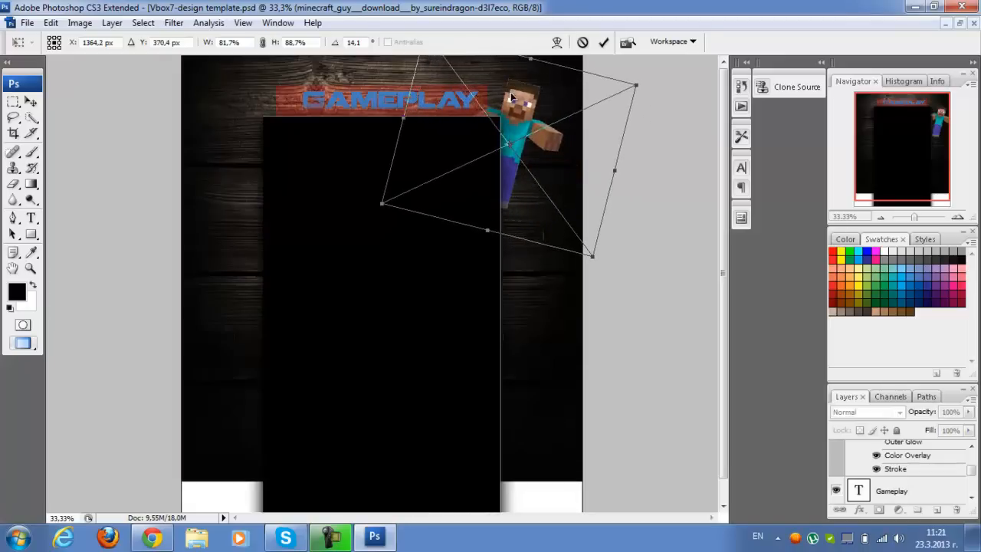
right_click(567, 139)
click(578, 144)
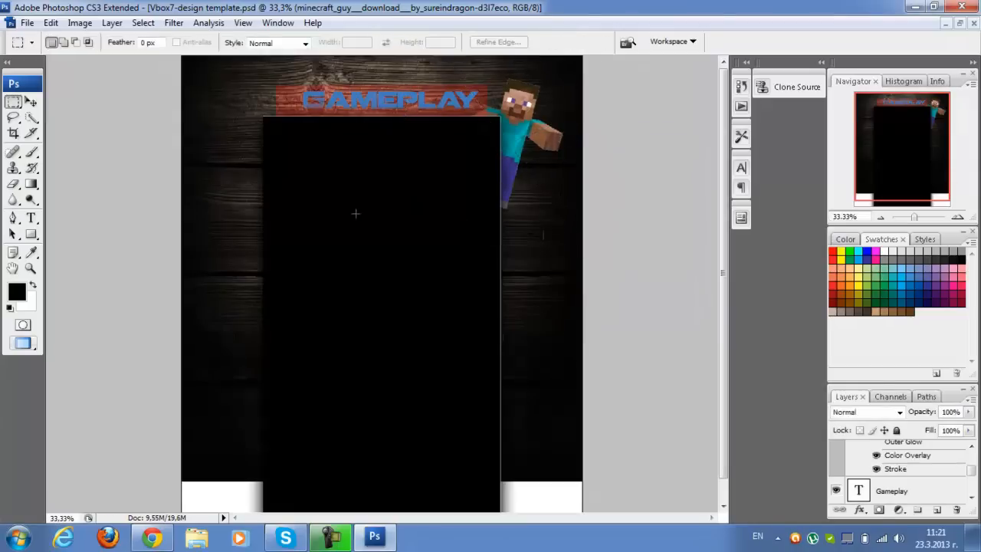
scroll(922, 484, down, 3)
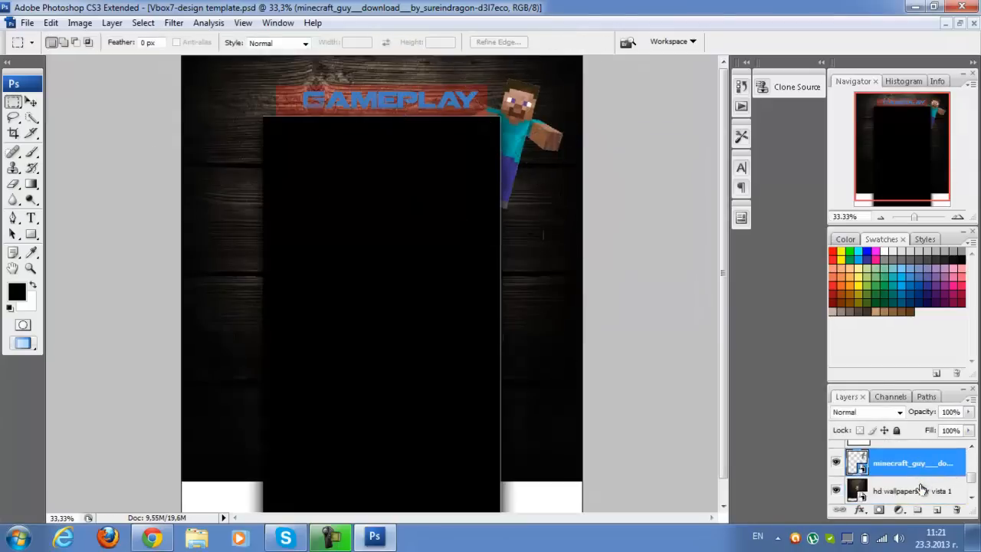
click(918, 490)
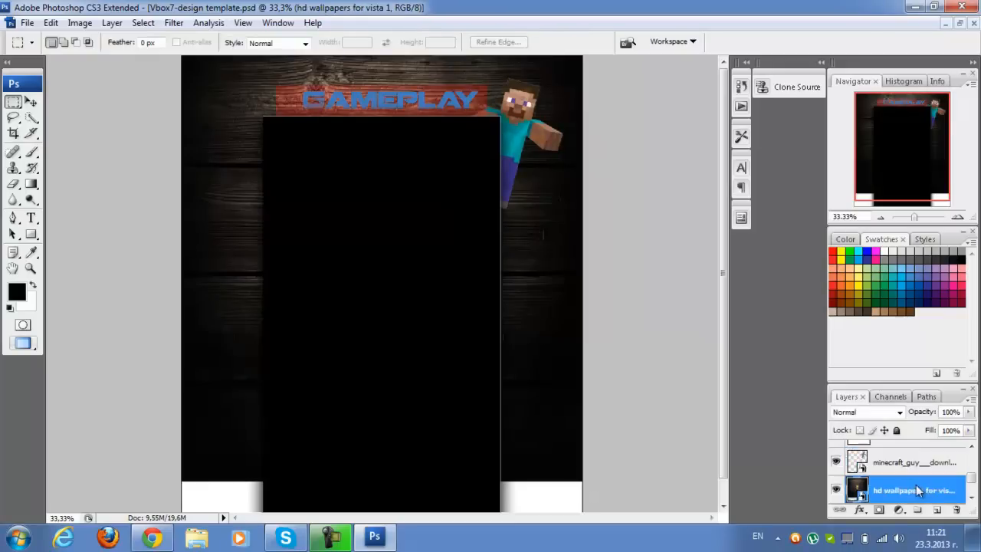
click(27, 22)
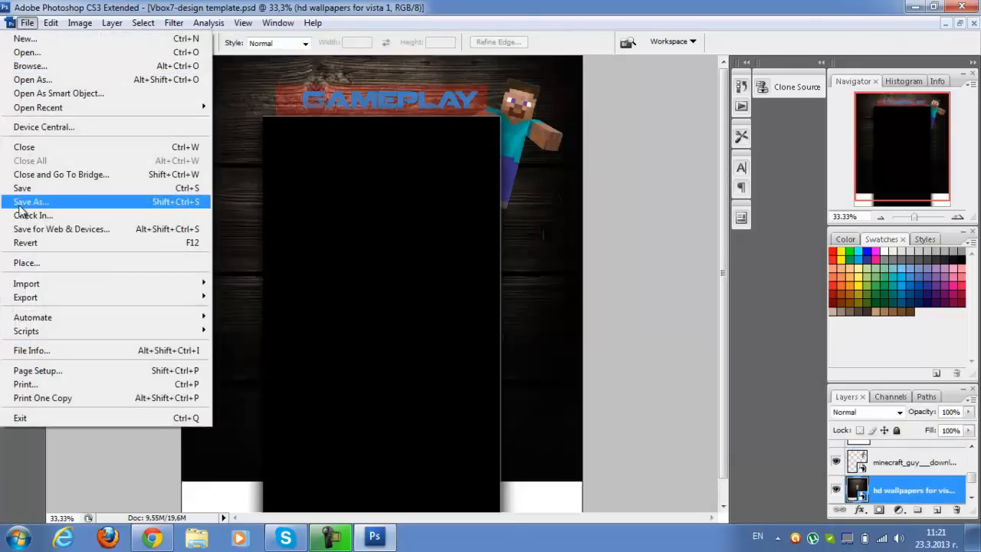
click(39, 262)
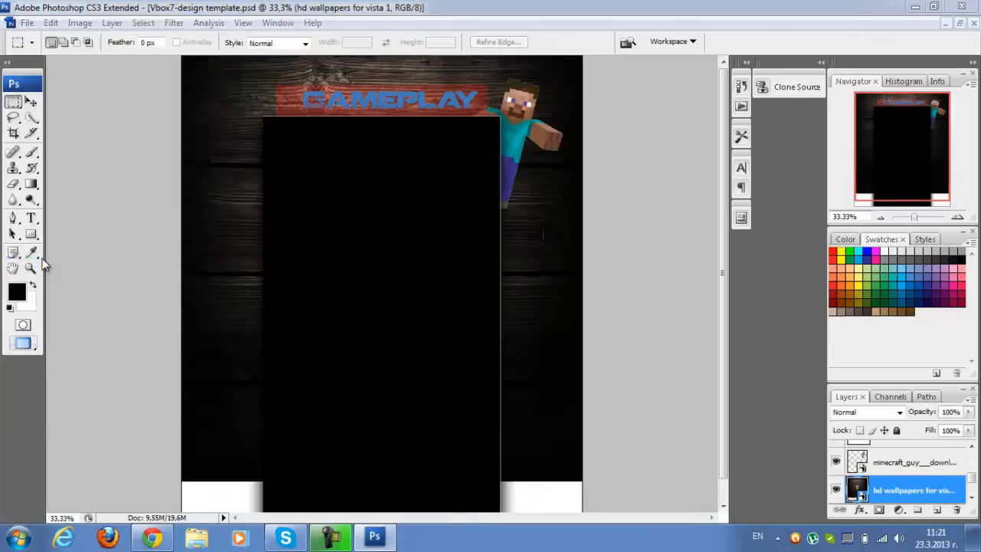
click(398, 310)
scroll(407, 314, down, 3)
scroll(406, 329, up, 1)
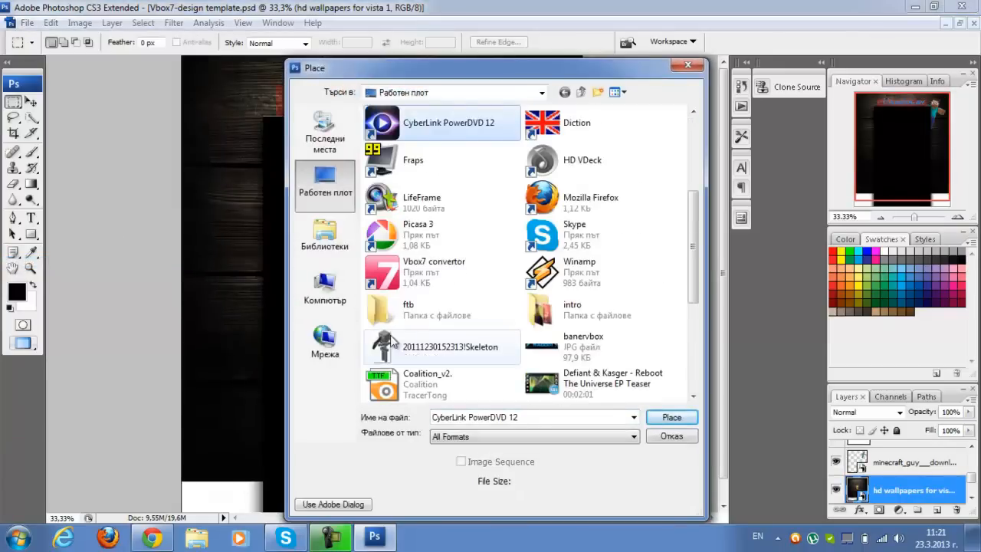
click(408, 344)
click(671, 415)
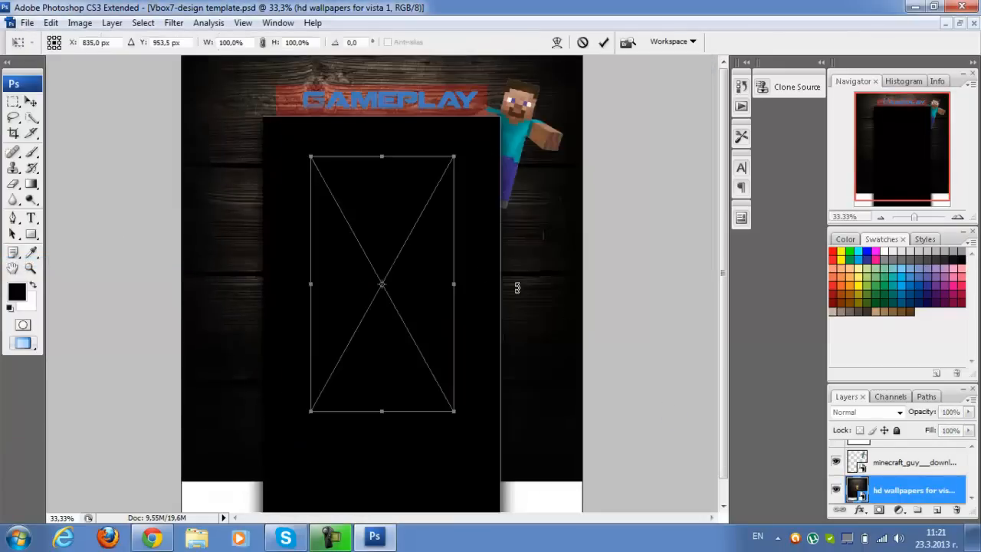
Scale the skeleton archer to about 60% width and 62% height, rotate it about -17°, and place it beside the black field's upper-left corner
drag(400, 257, 257, 172)
drag(163, 205, 213, 205)
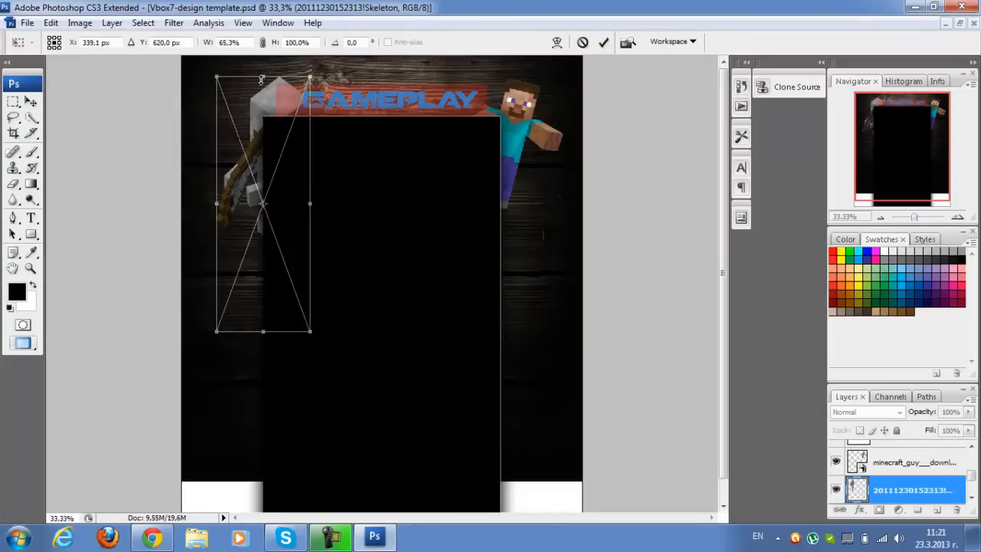
drag(262, 79, 236, 113)
drag(284, 181, 286, 114)
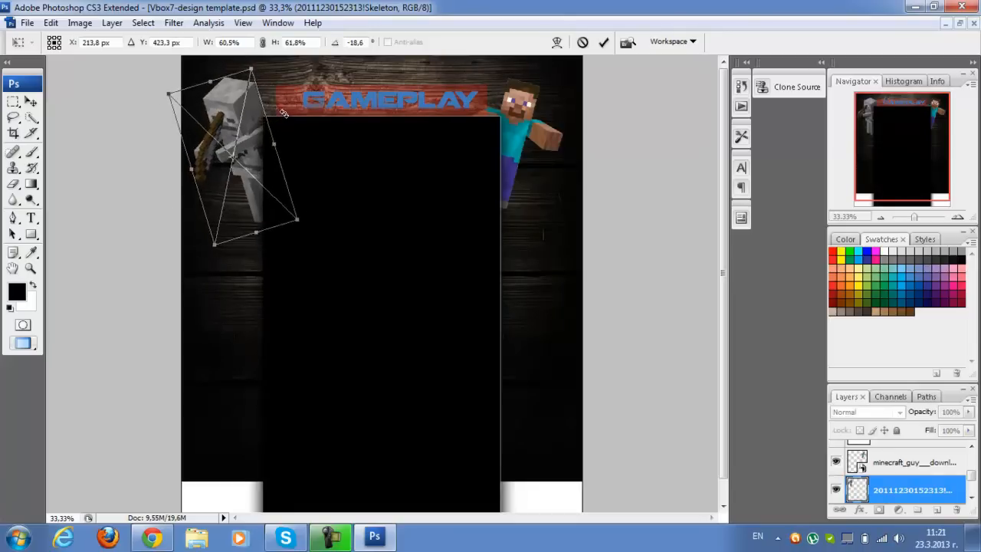
drag(237, 139, 254, 171)
right_click(264, 168)
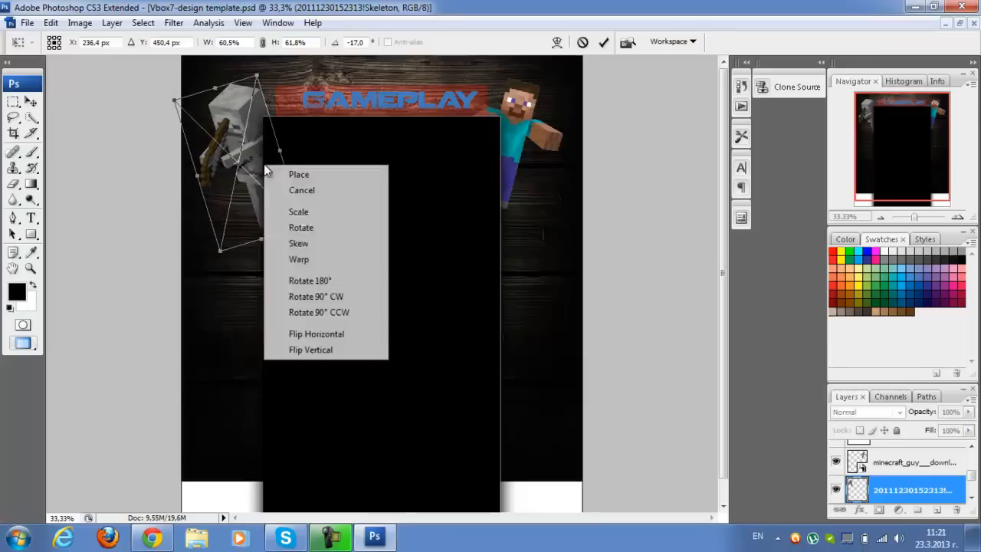
click(290, 175)
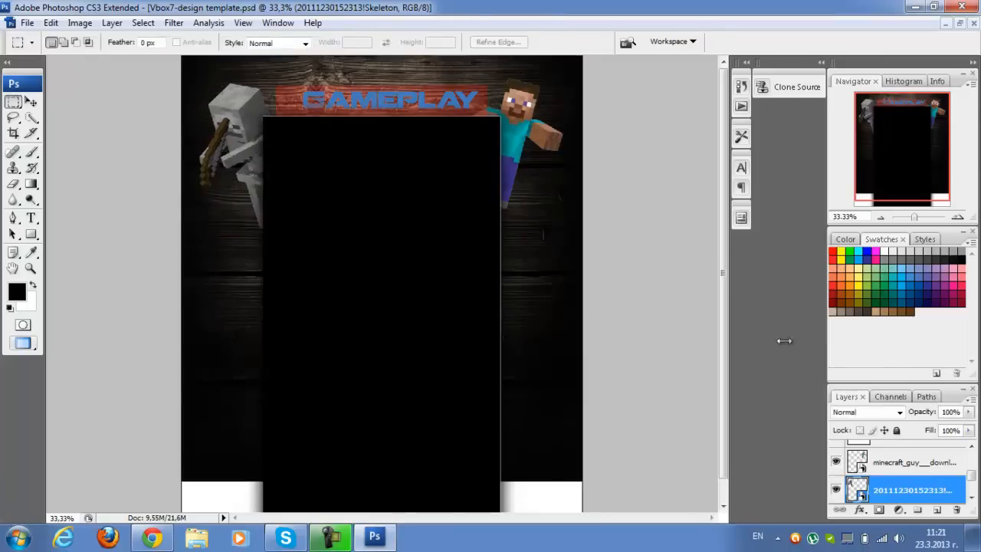
Give the Gameplay text layer a red 3 px outside stroke and an inner shadow with a size of about 54 px
scroll(907, 490, up, 2)
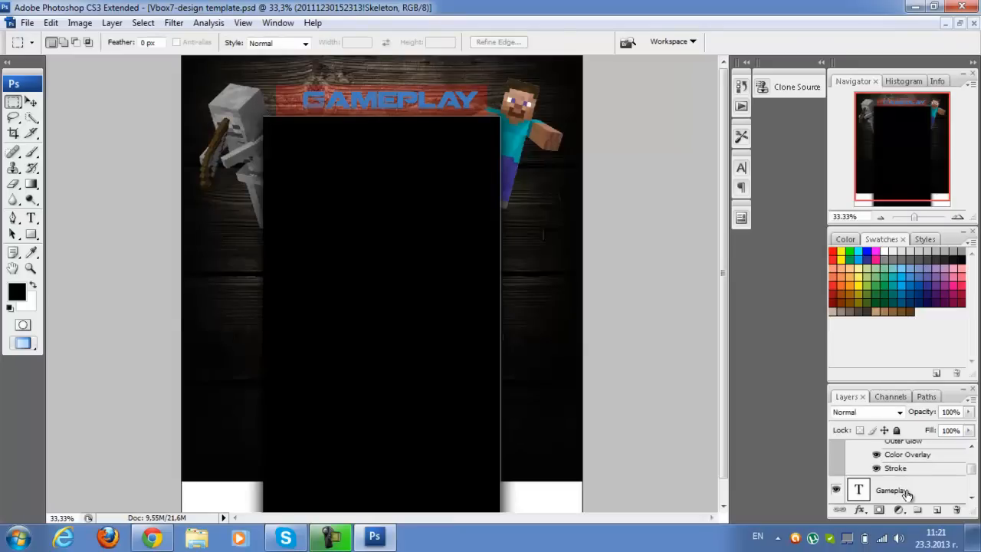
double_click(907, 493)
click(935, 486)
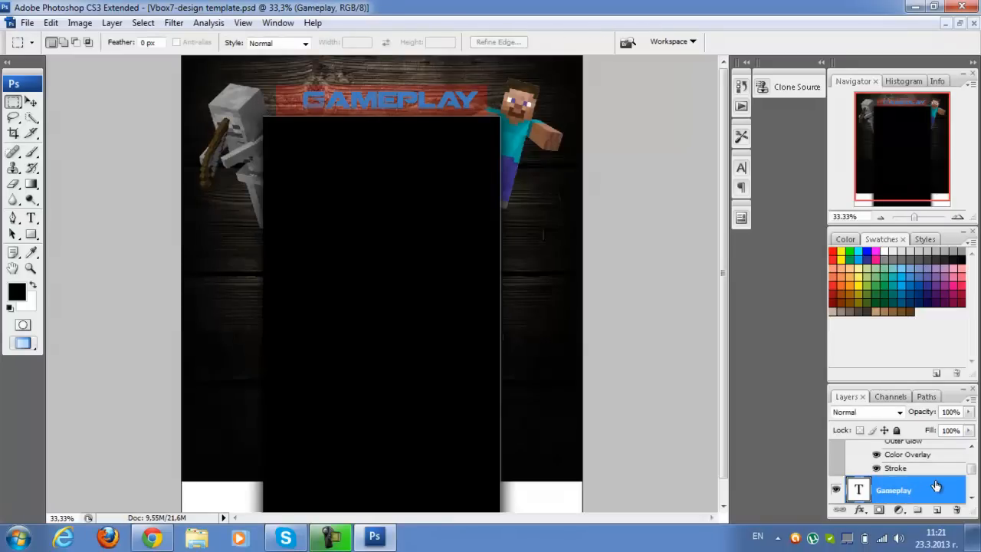
double_click(935, 486)
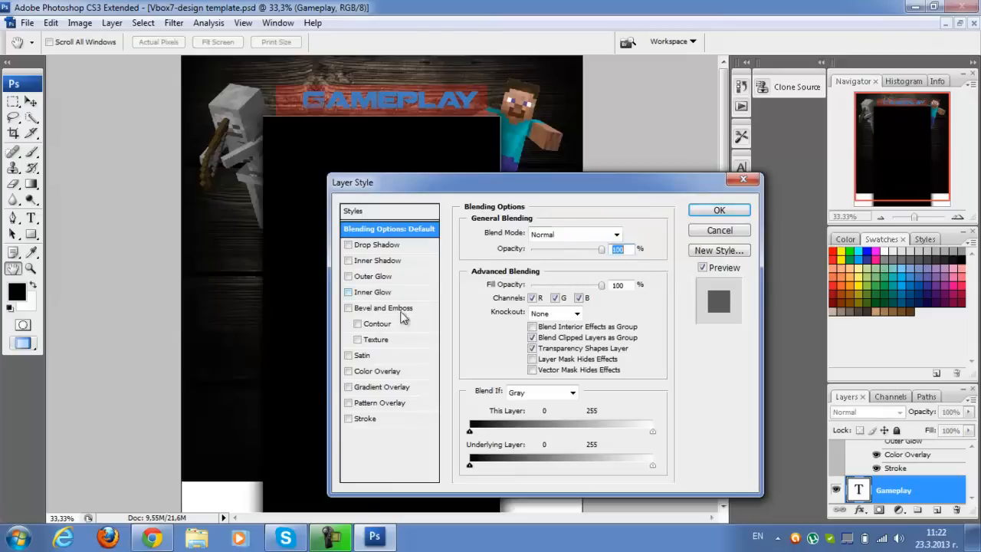
click(373, 420)
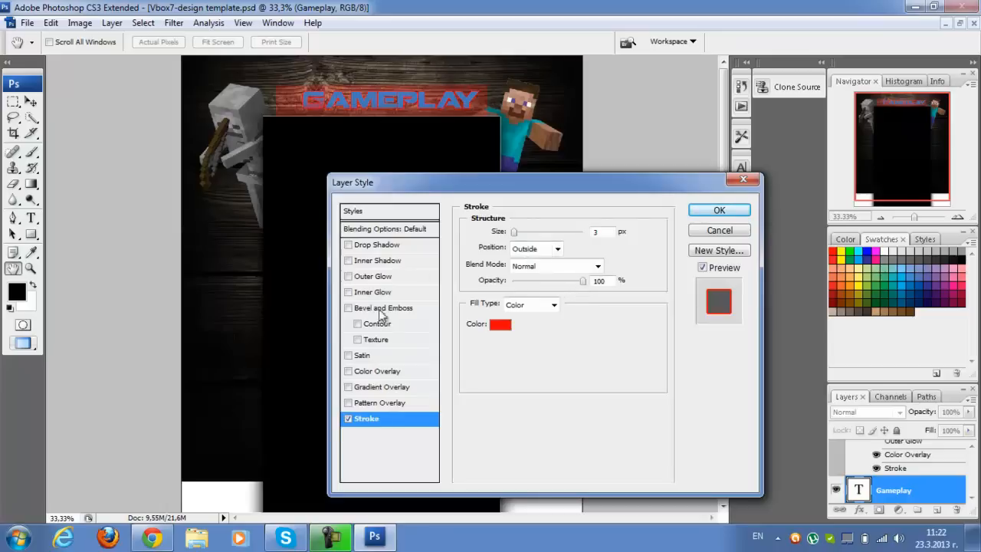
click(357, 265)
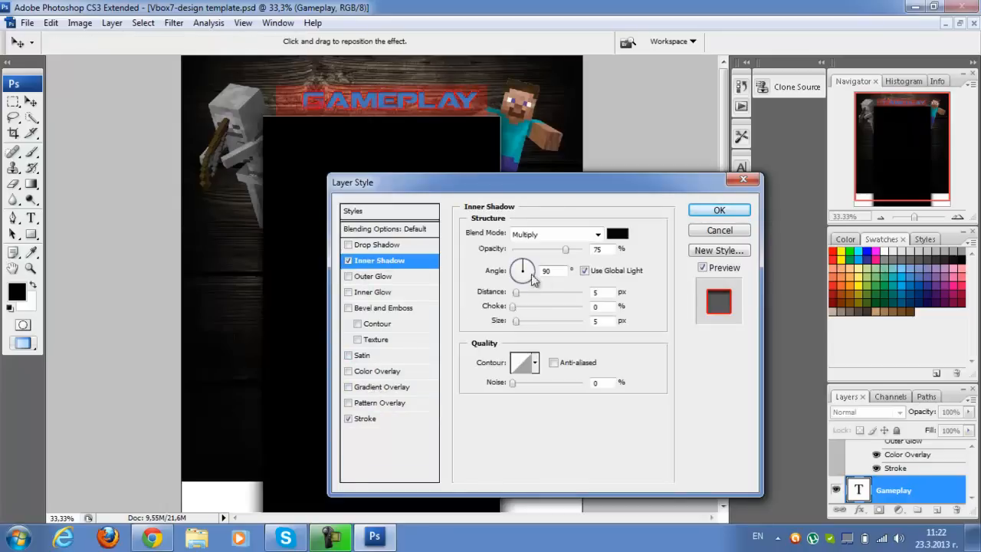
mouse_move(520, 322)
mouse_down()
mouse_move(541, 325)
mouse_move(526, 325)
mouse_up()
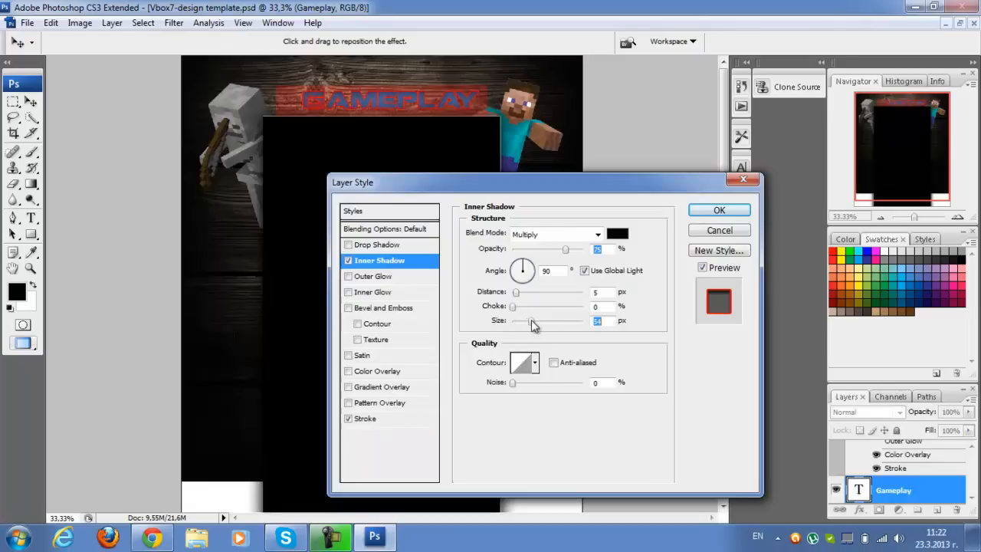
click(732, 210)
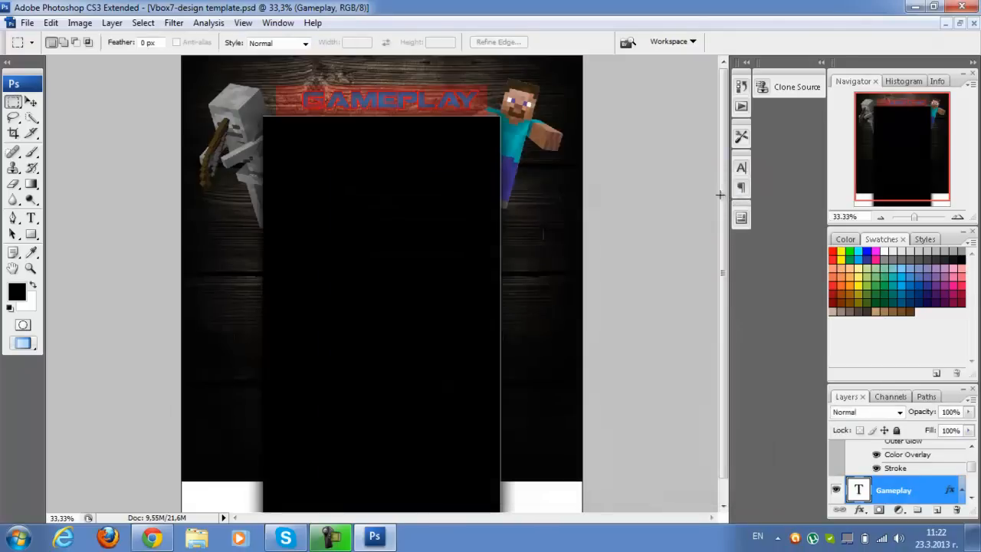
scroll(868, 468, down, 5)
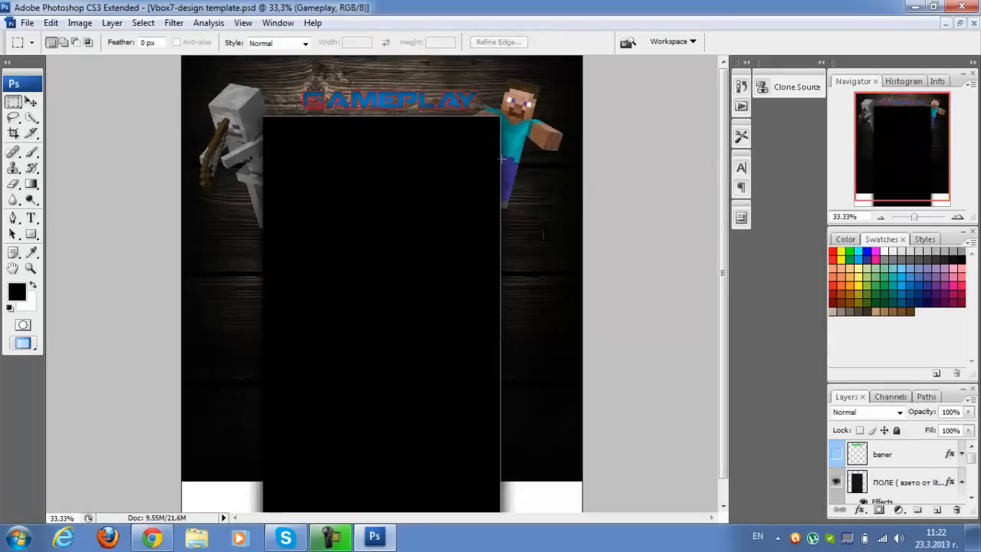
scroll(948, 455, down, 5)
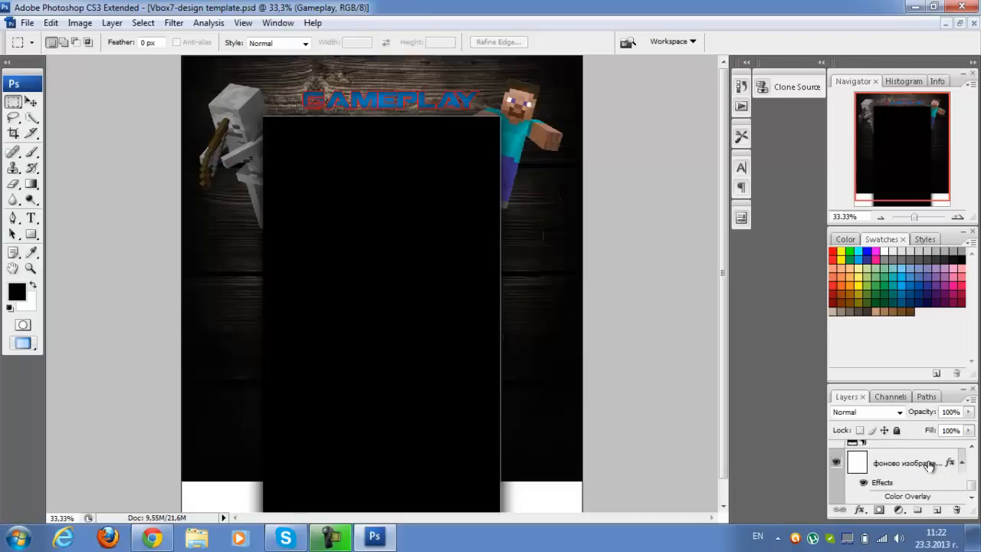
click(929, 465)
key(Delete)
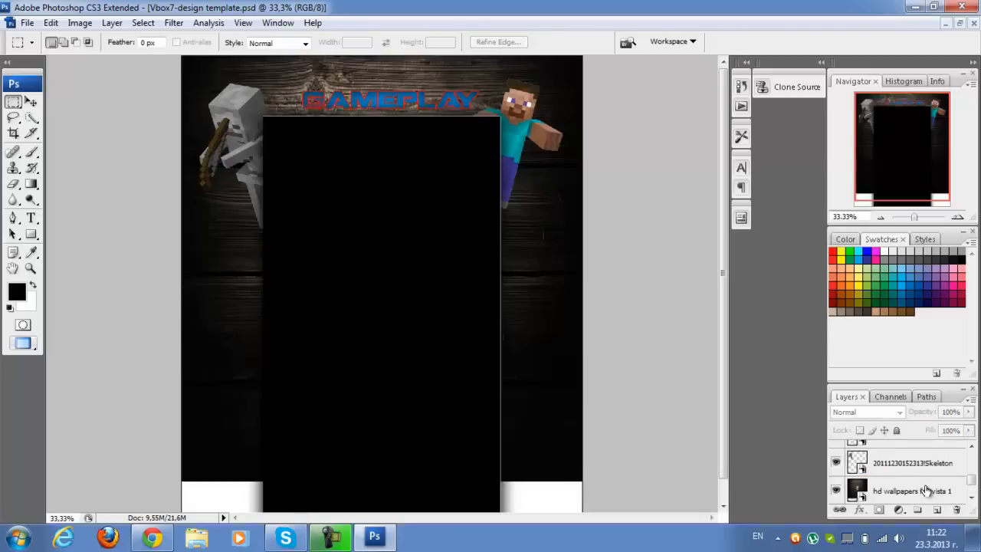
click(923, 493)
key(Delete)
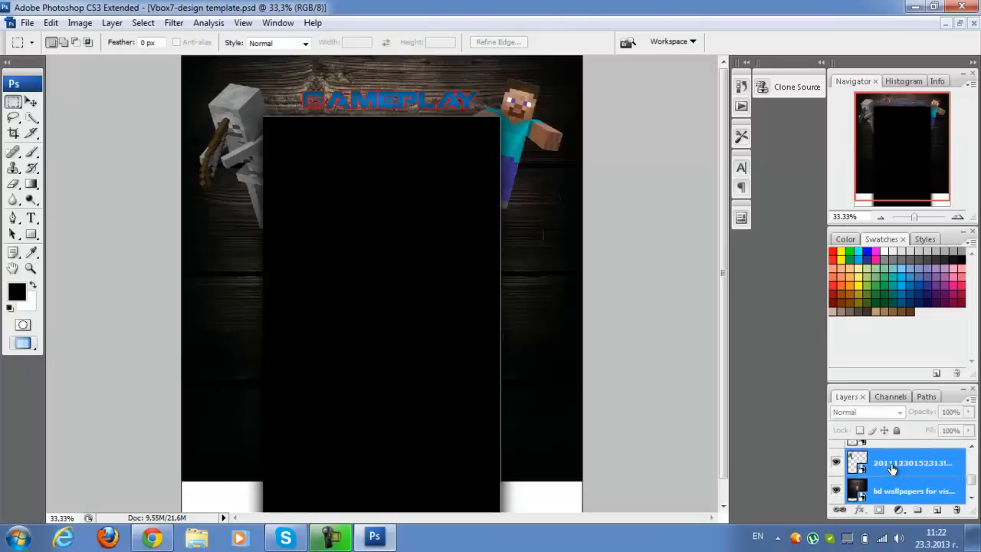
key(Delete)
key(Delete)
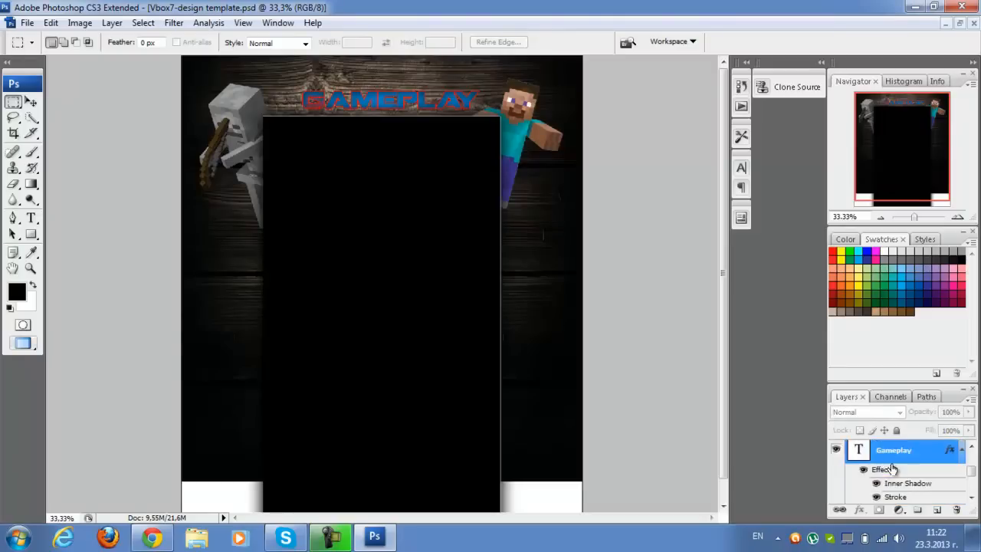
scroll(901, 483, down, 4)
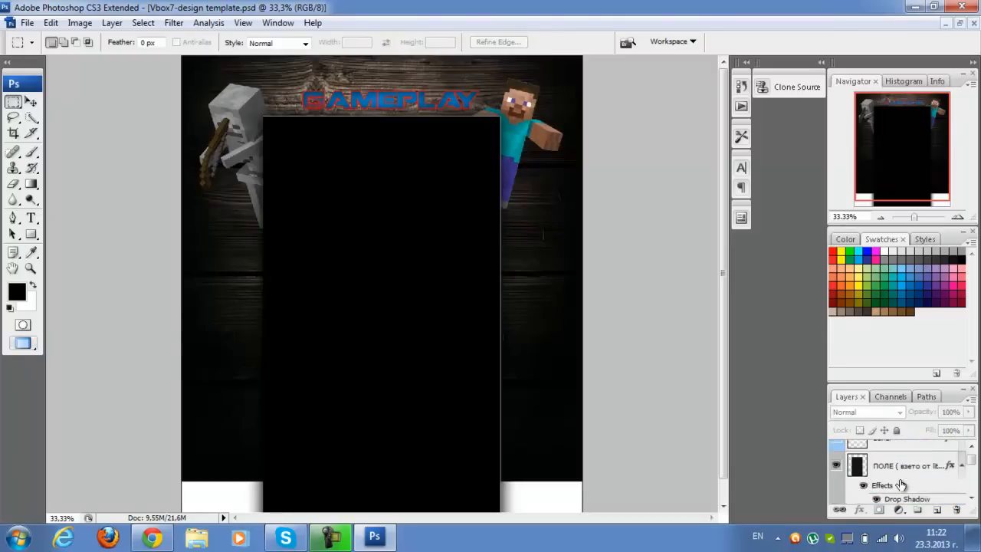
click(889, 466)
scroll(889, 464, up, 2)
click(889, 462)
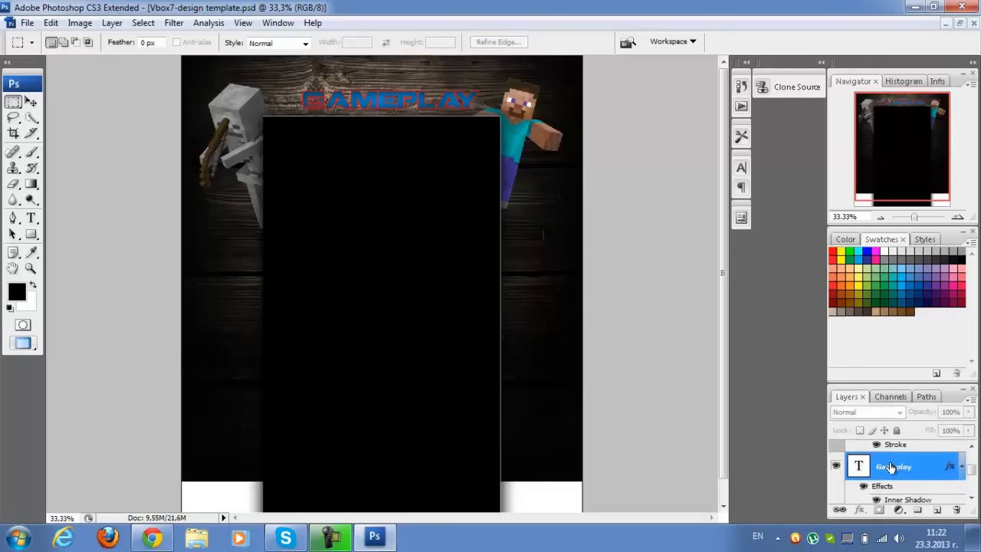
right_click(890, 462)
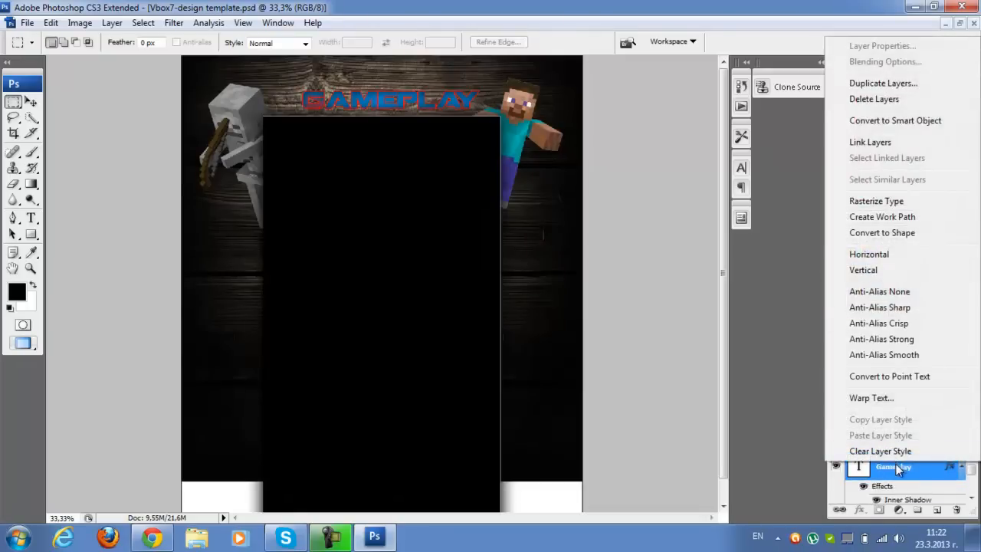
click(895, 467)
scroll(889, 471, down, 5)
scroll(876, 463, down, 1)
click(876, 463)
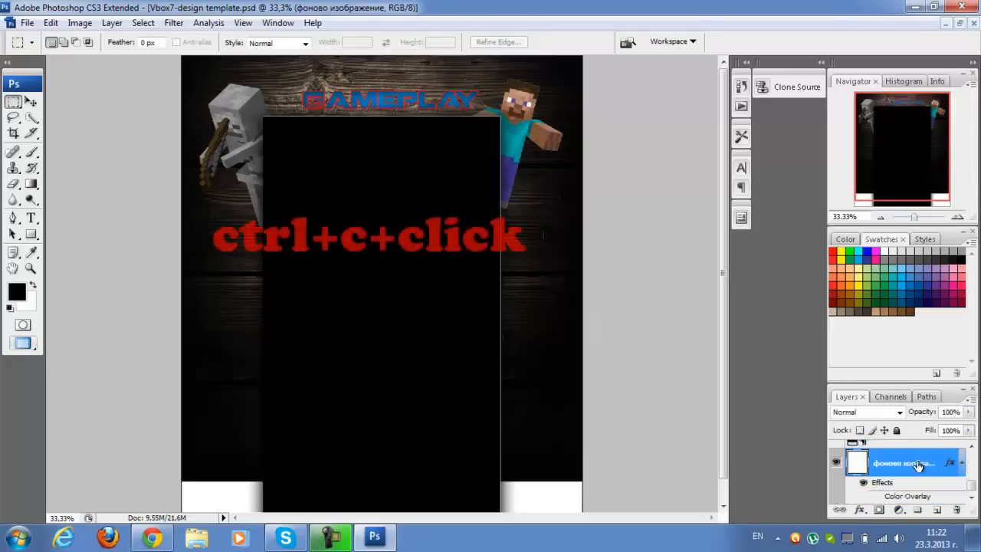
ctrl+click(918, 465)
scroll(917, 465, up, 2)
scroll(912, 472, down, 3)
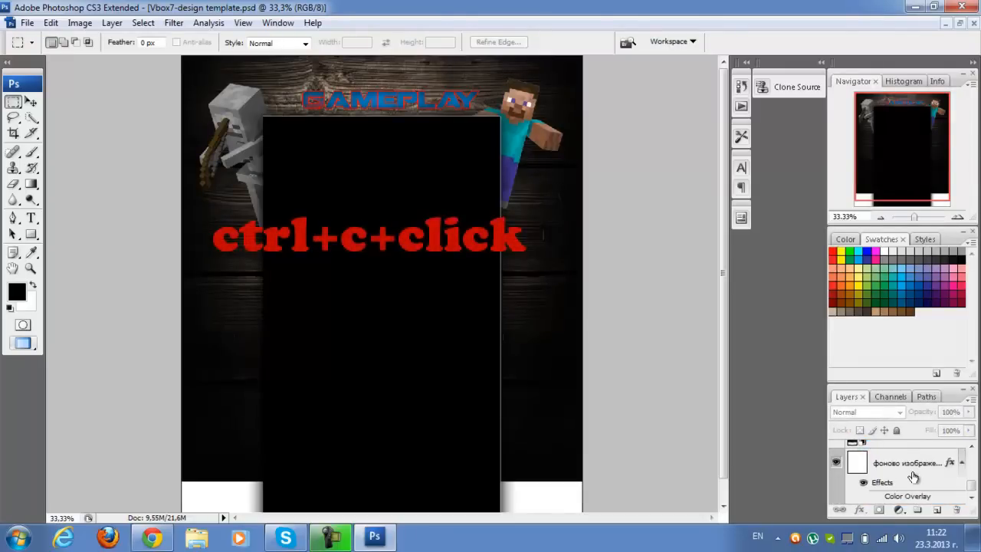
Merge all layers from the white background up to the black ПОЛЕ field into one, excluding the hidden baner layer
click(913, 476)
scroll(913, 476, up, 1)
ctrl+click(907, 465)
scroll(907, 466, up, 1)
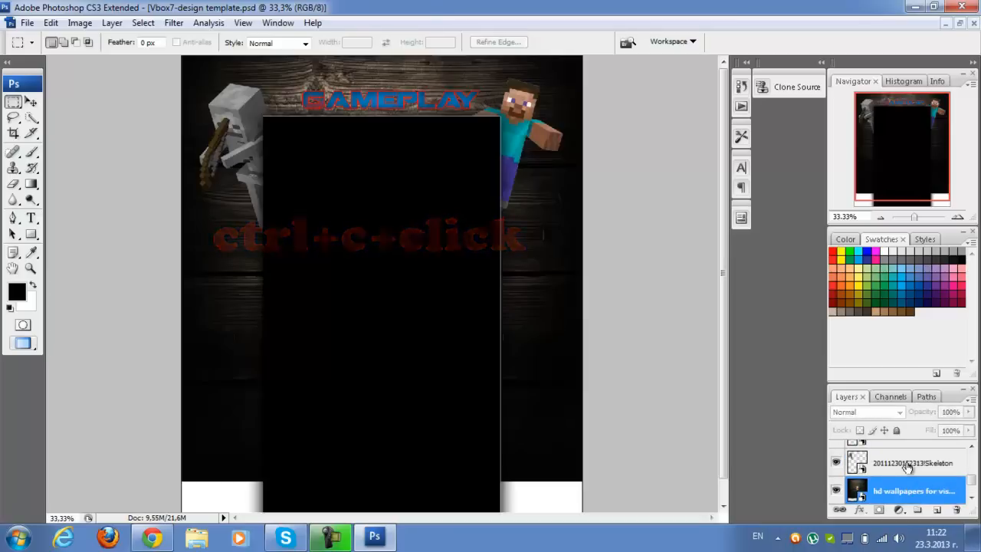
ctrl+click(906, 465)
scroll(907, 467, up, 1)
ctrl+click(907, 466)
scroll(908, 468, up, 3)
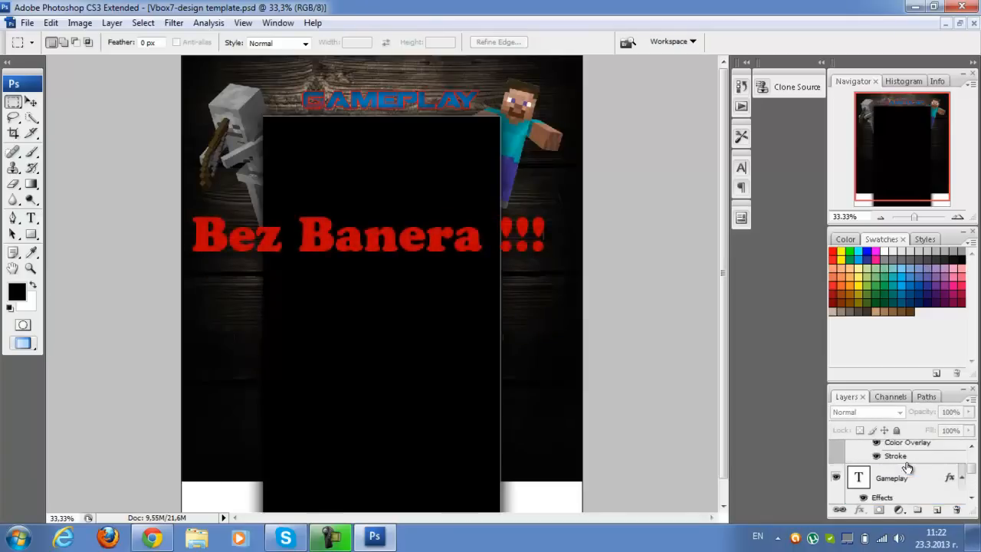
ctrl+click(911, 484)
scroll(911, 485, up, 2)
scroll(911, 483, up, 1)
ctrl+click(910, 483)
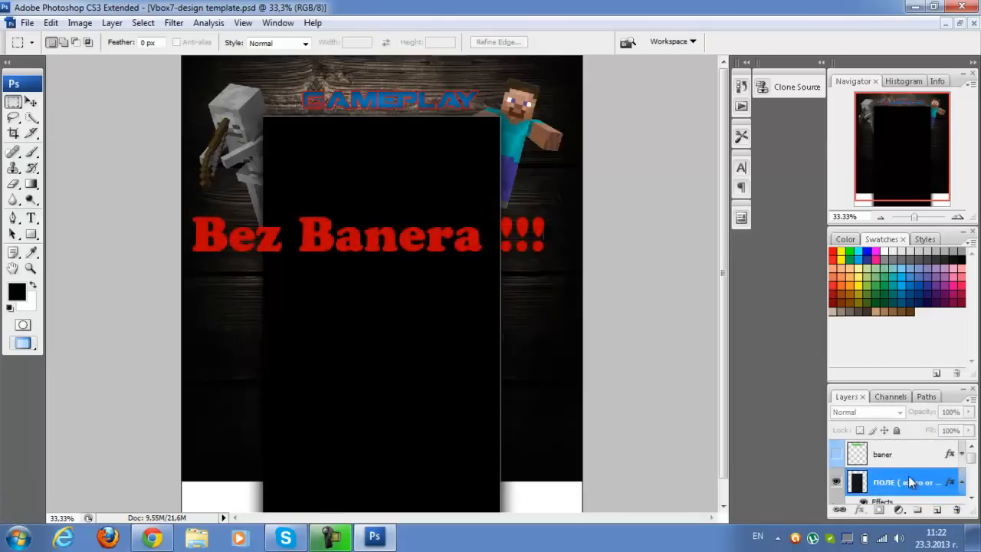
right_click(912, 483)
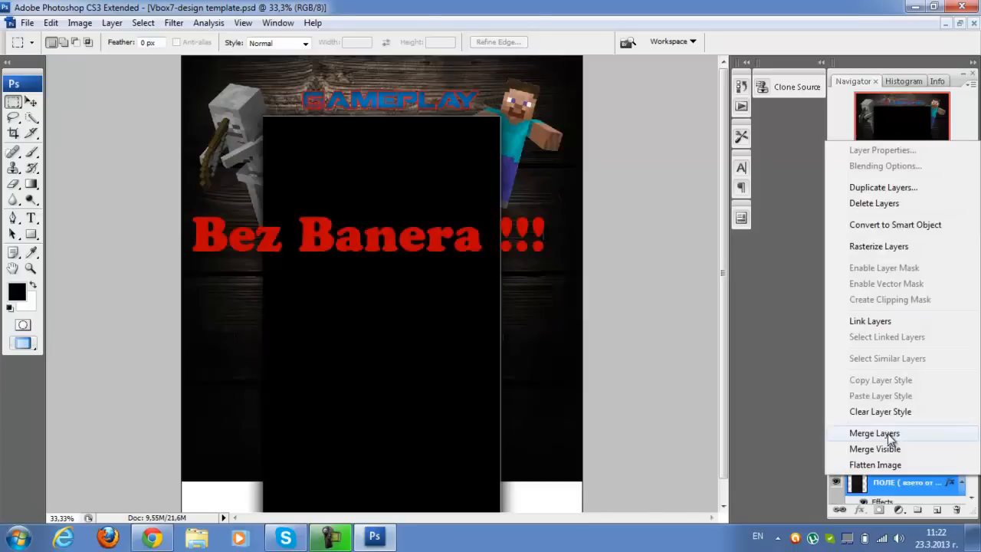
click(874, 433)
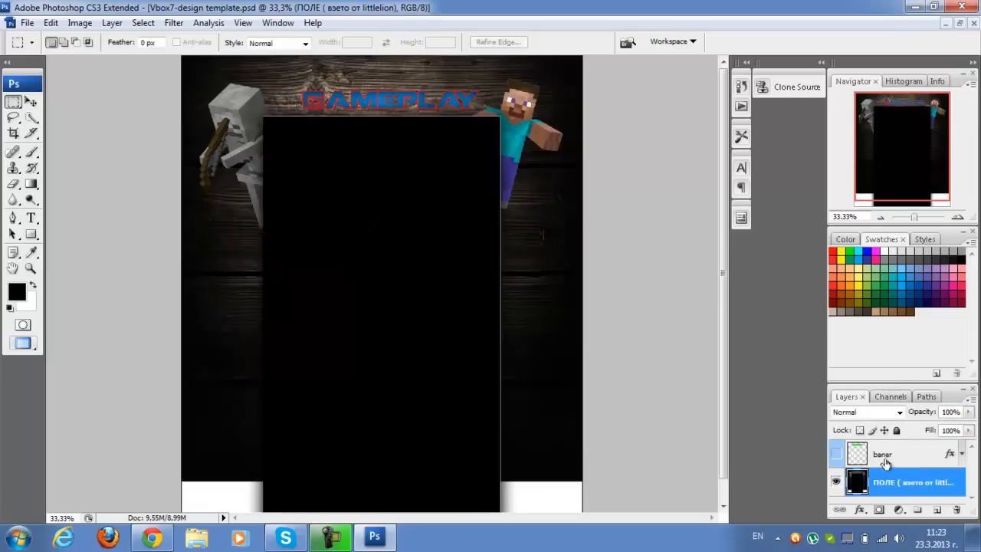
Copy the merged layer's area within the baner layer's outline and paste it into a new 880 × 130 pixel document
ctrl+click(852, 458)
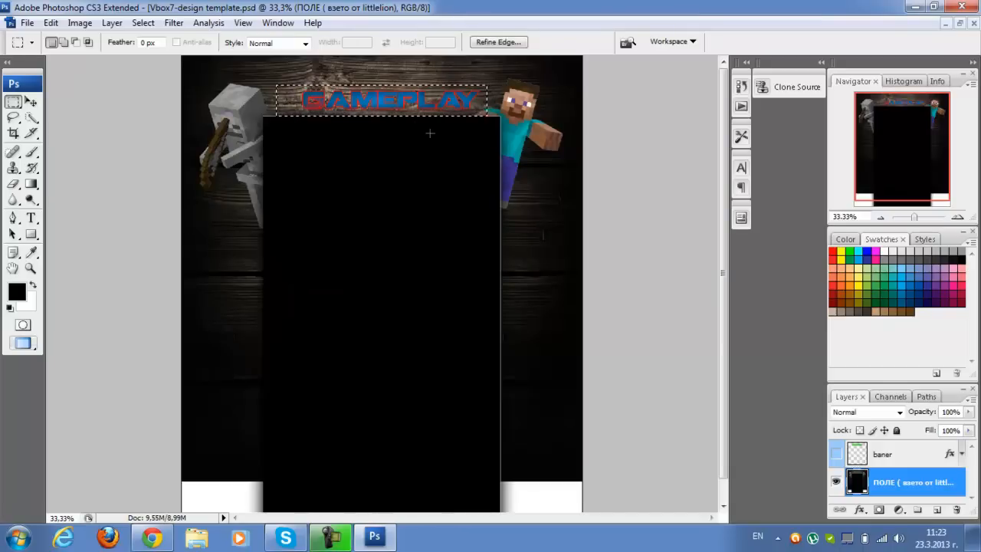
key(ctrl+c)
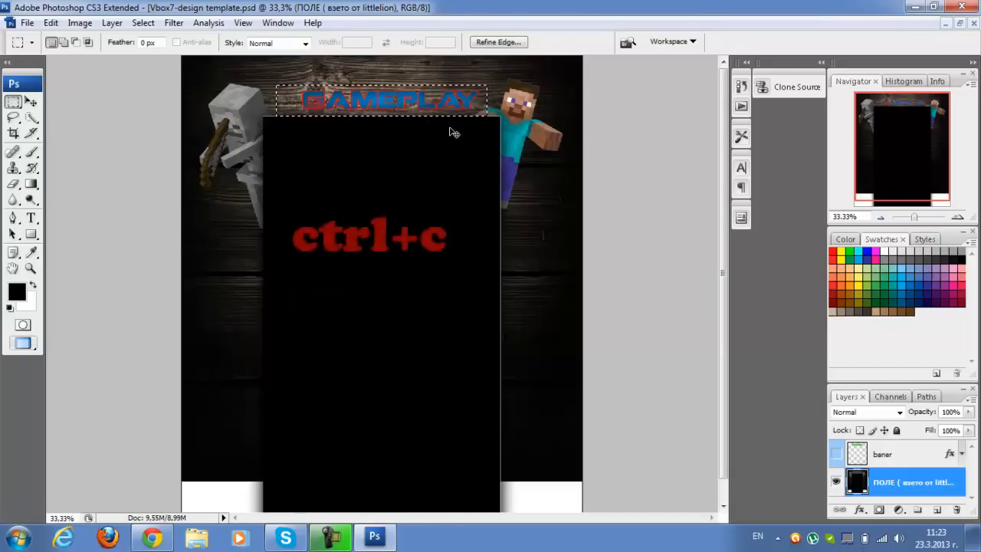
click(29, 22)
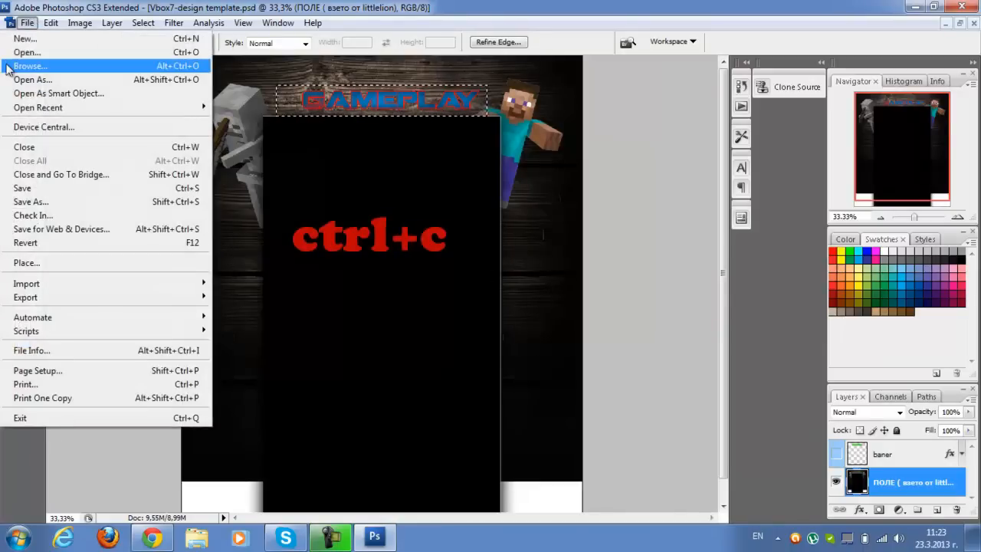
click(21, 38)
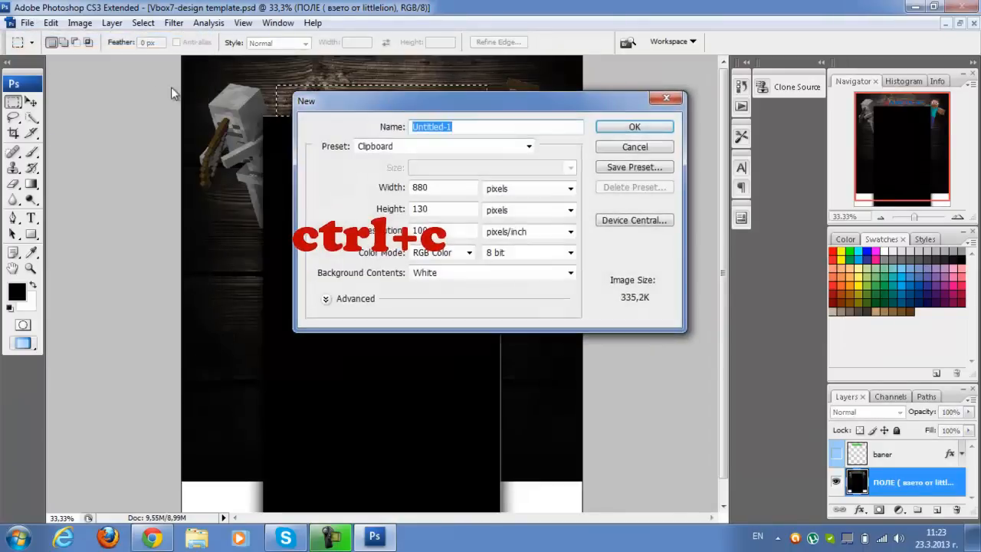
click(624, 123)
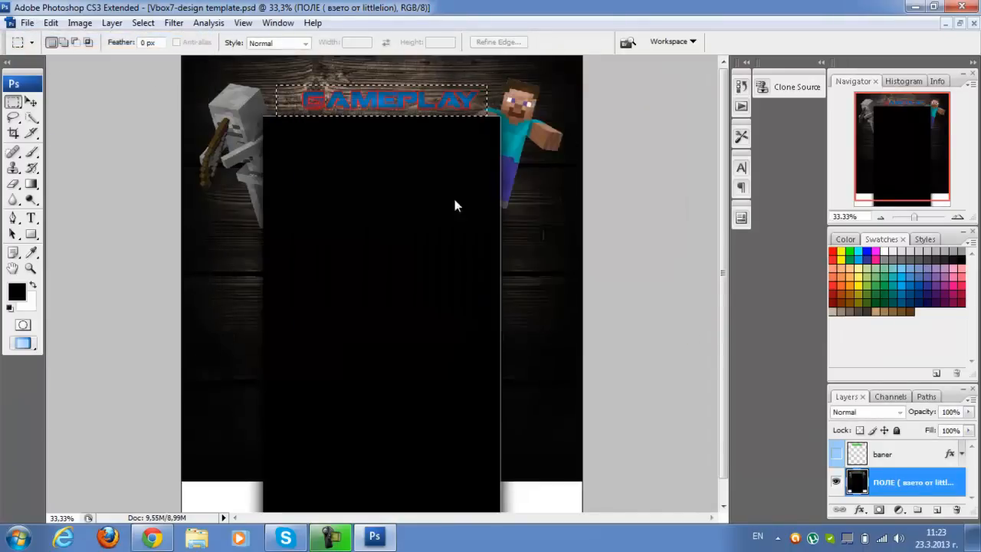
key(ctrl+v)
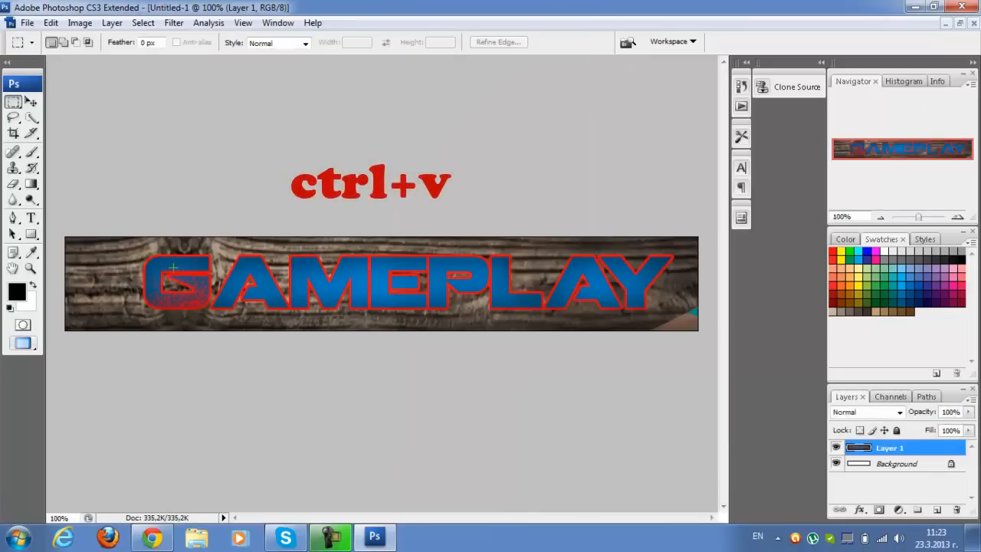
Save the banner document to the desktop as the JPEG vbox7baner with maximum quality 12 and the Baseline (Standard) format
click(27, 22)
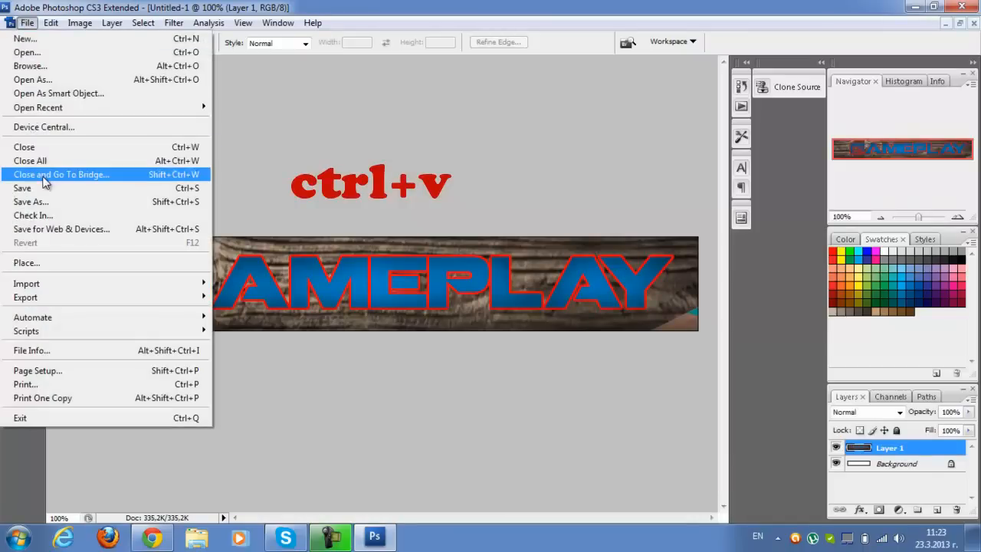
click(46, 203)
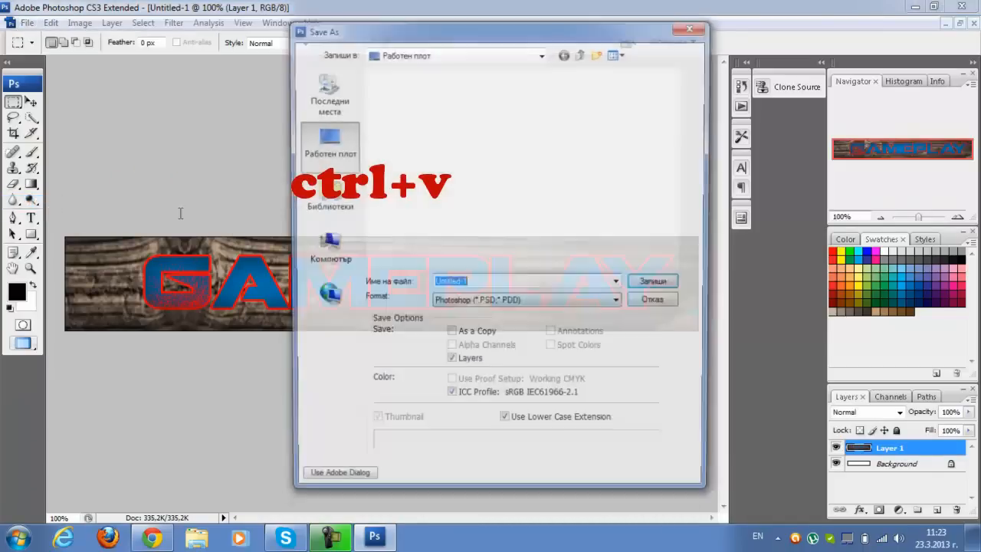
key(BackSpace)
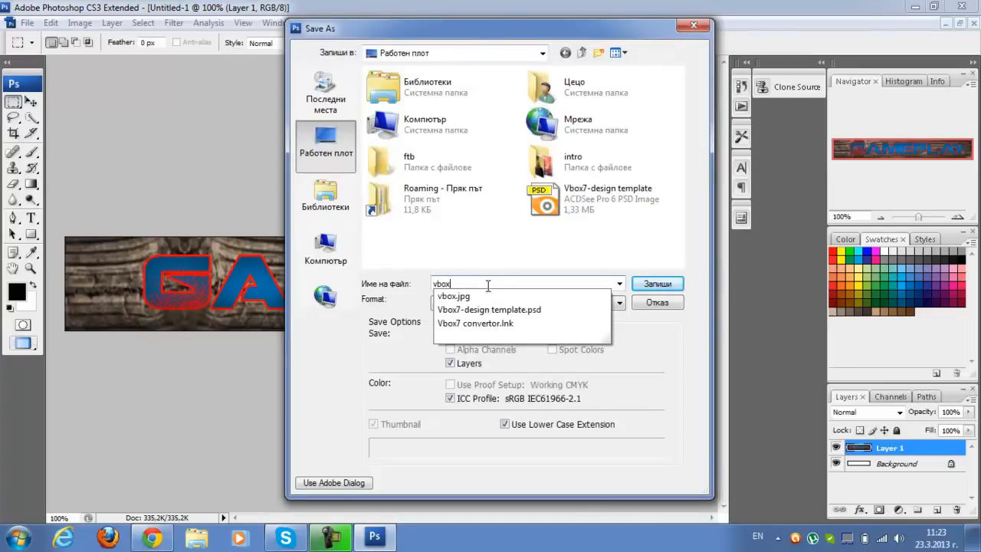
text(7baner)
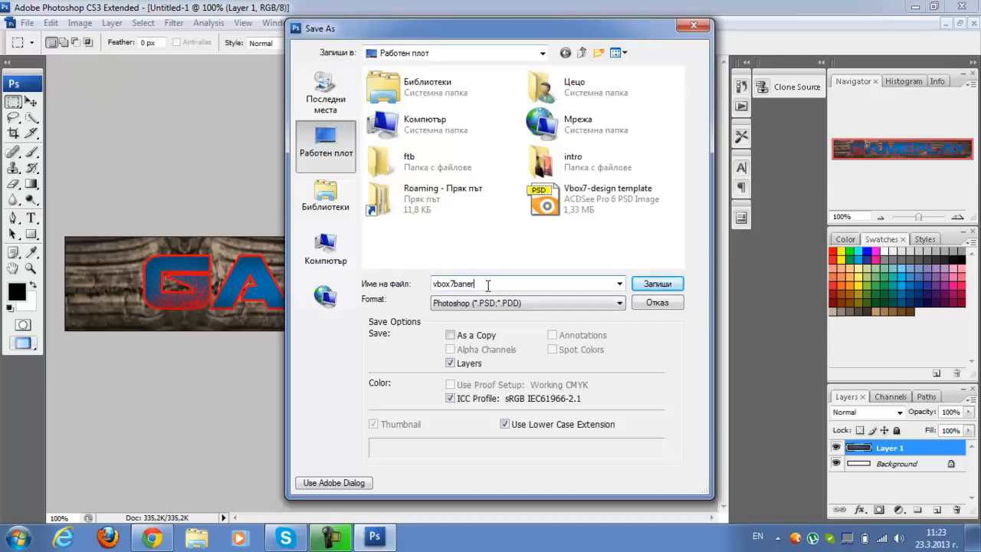
click(475, 303)
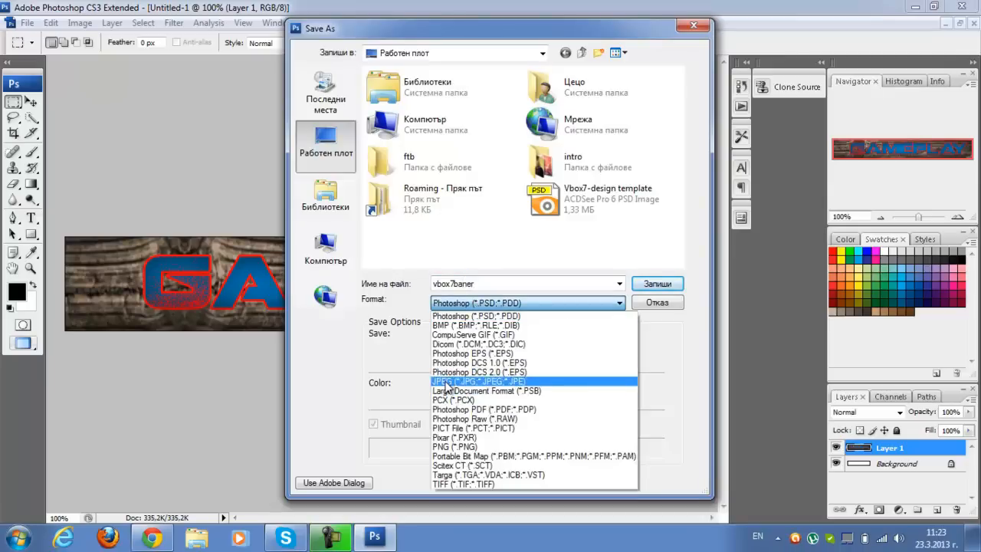
click(446, 383)
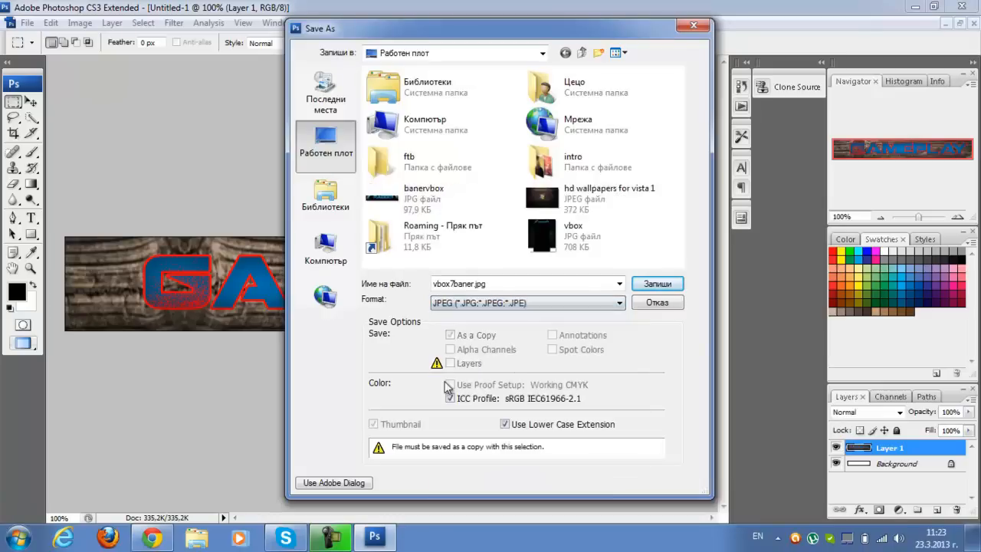
click(650, 285)
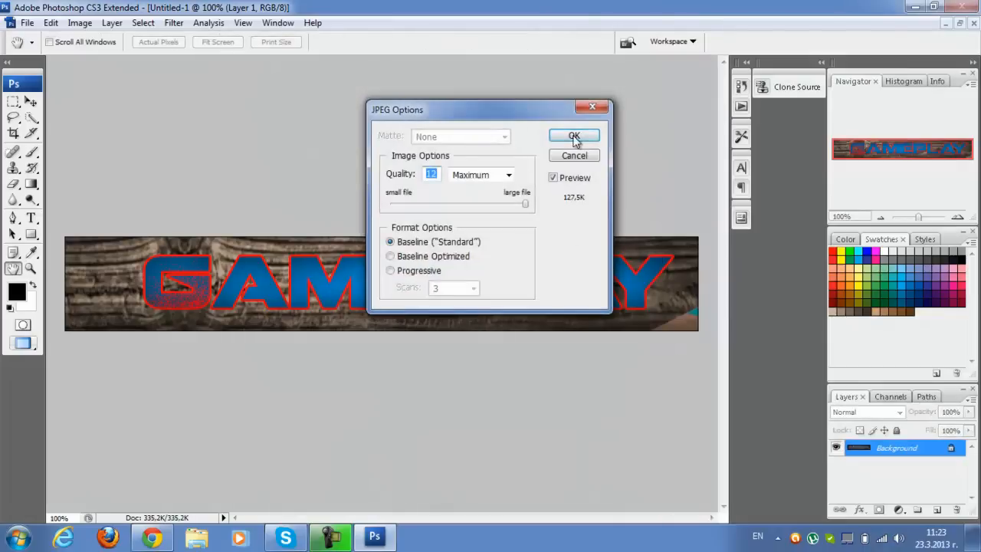
click(574, 136)
Close the banner document without saving changes, dismiss the Skype notification, and clear the banner selection in the template
click(27, 23)
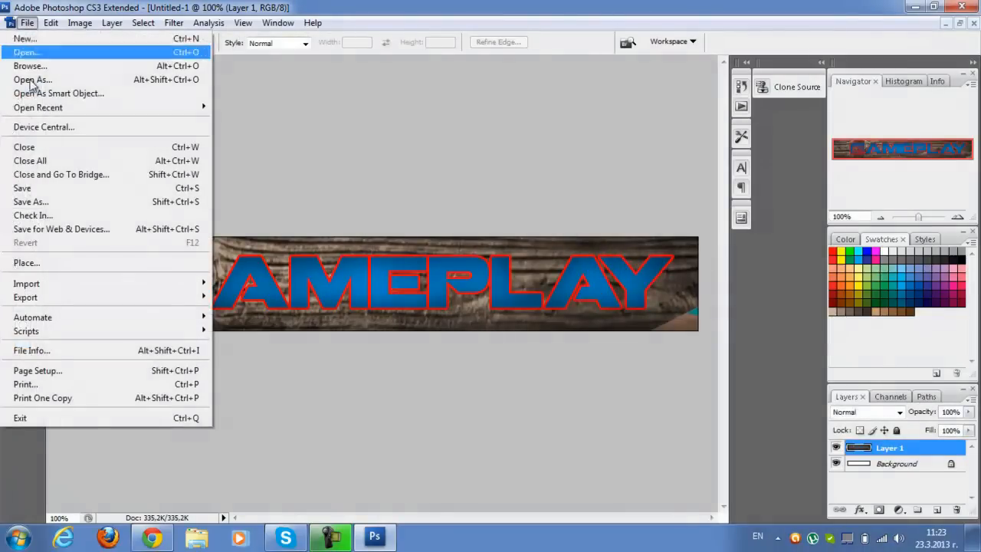
click(30, 147)
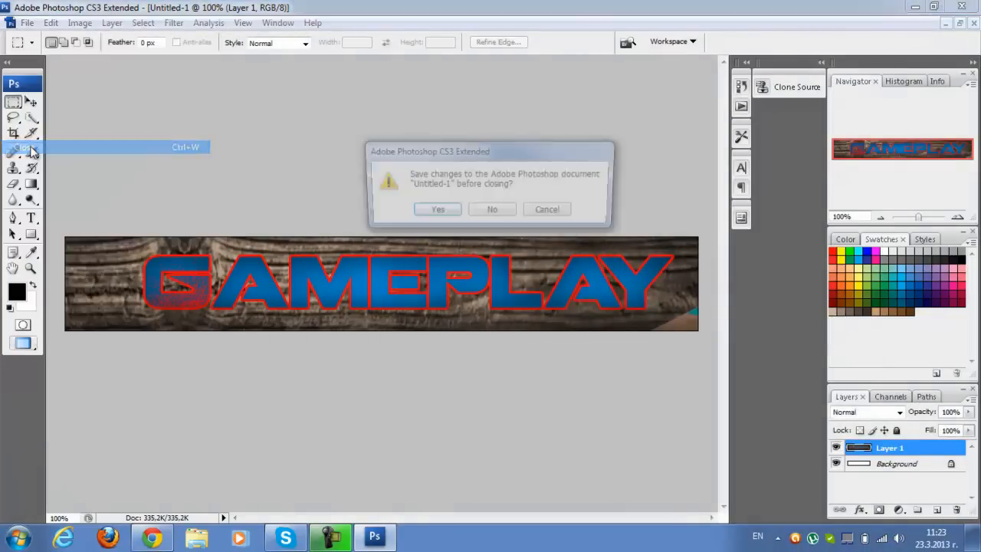
click(479, 214)
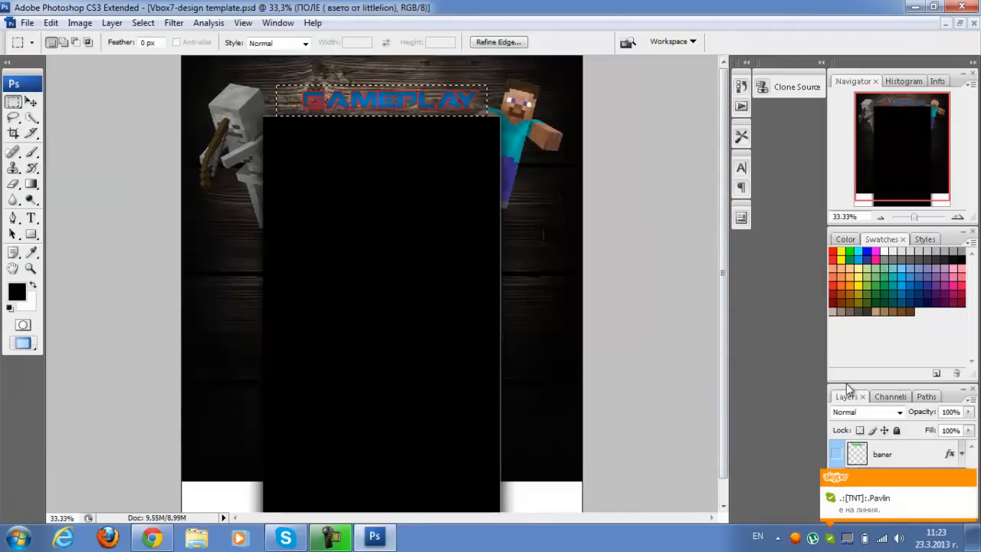
click(968, 478)
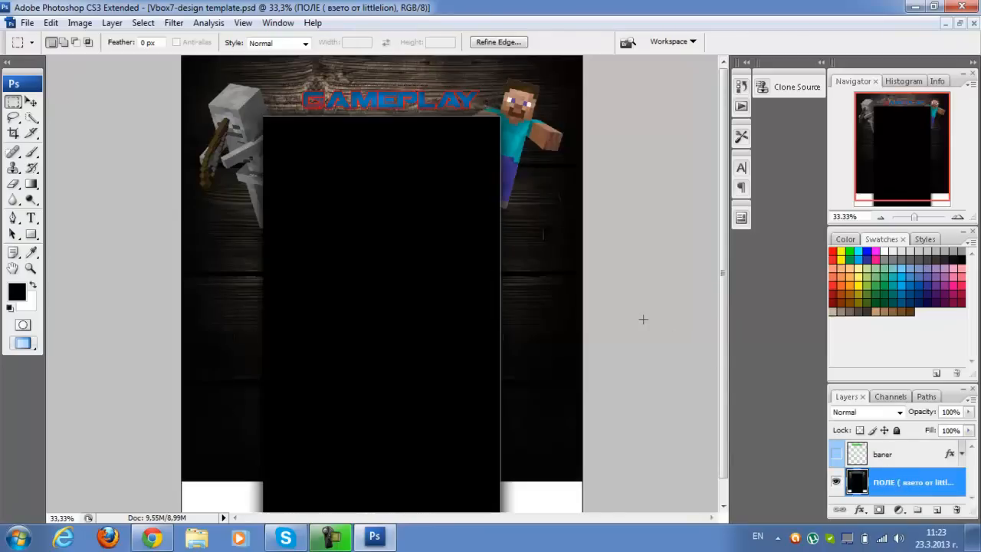
key(ctrl+d)
Save the merged template to the desktop as the JPEG vbox7dizain with maximum quality 12 and the Baseline (Standard) format
click(27, 22)
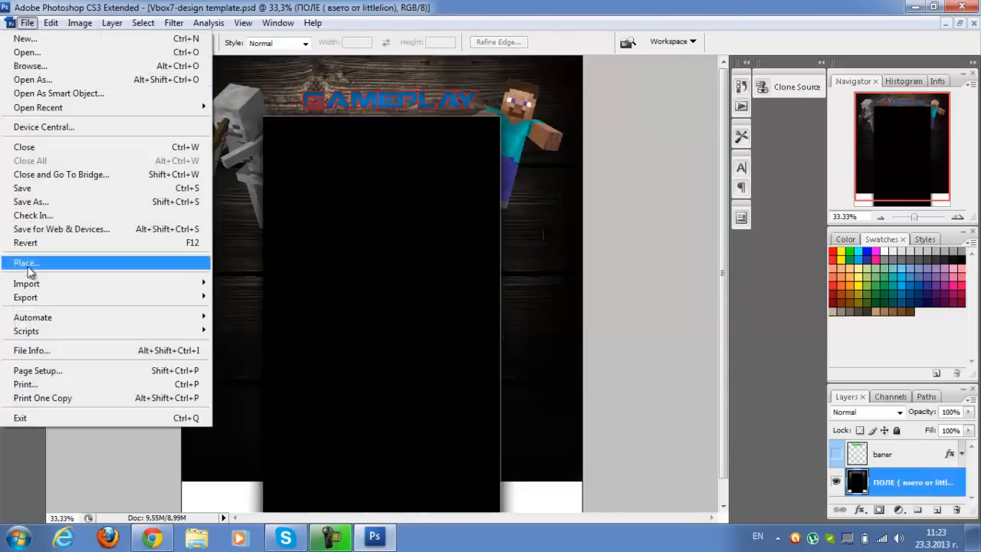
click(36, 203)
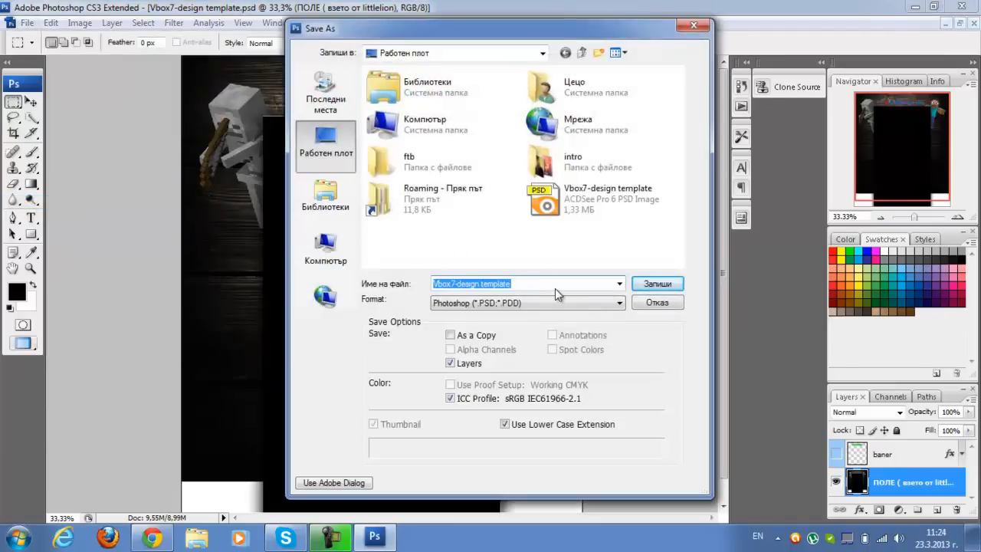
key(BackSpace)
text(vbo)
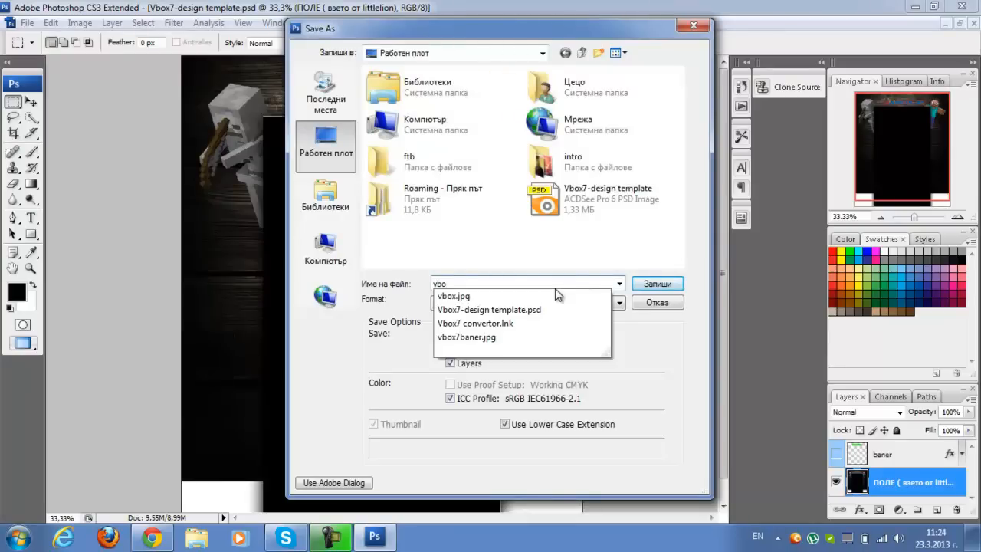
text(x7dis)
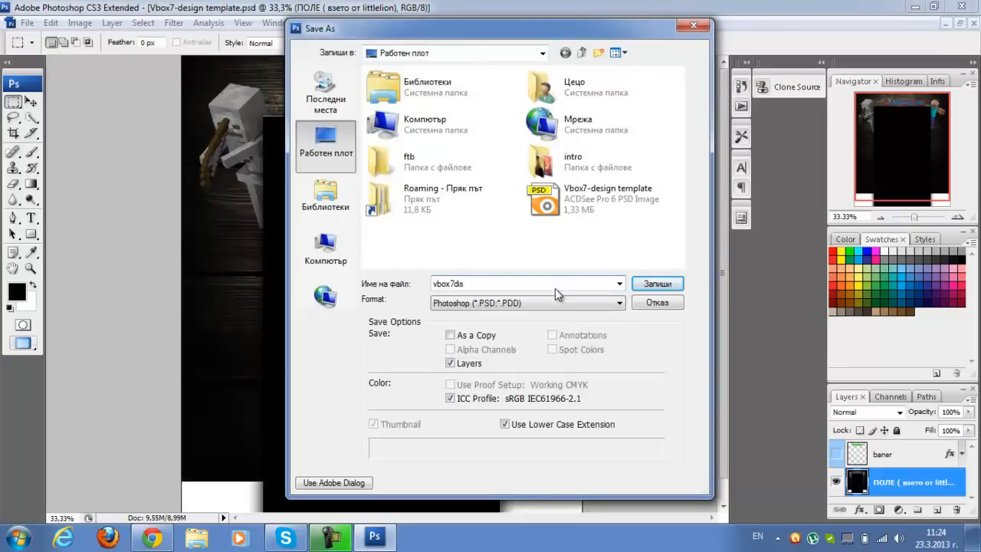
key(BackSpace)
text(zain)
click(550, 303)
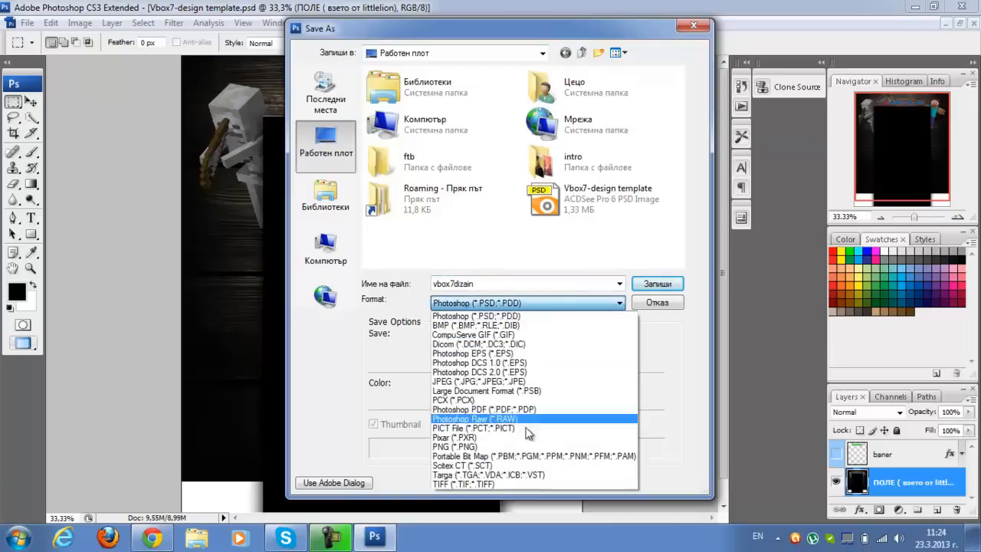
click(481, 382)
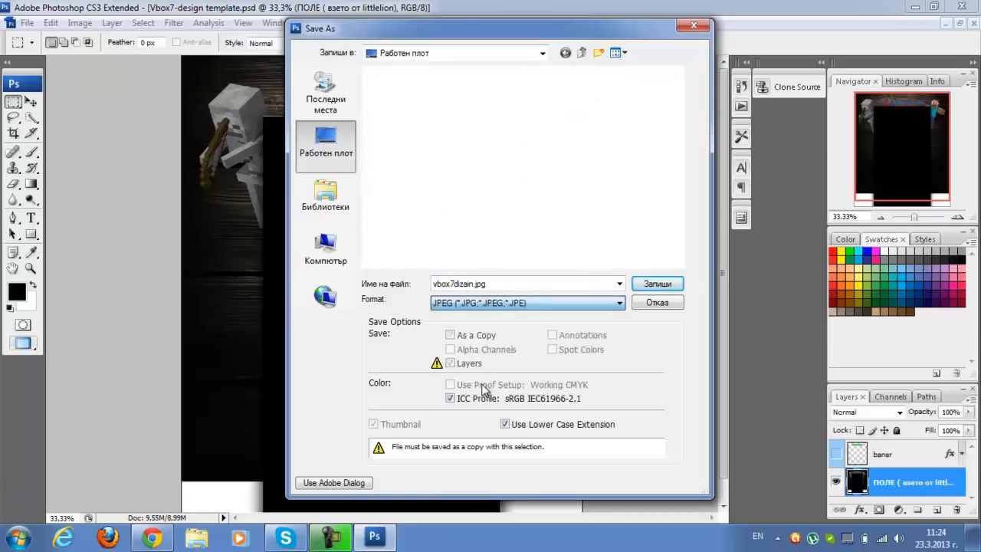
click(637, 283)
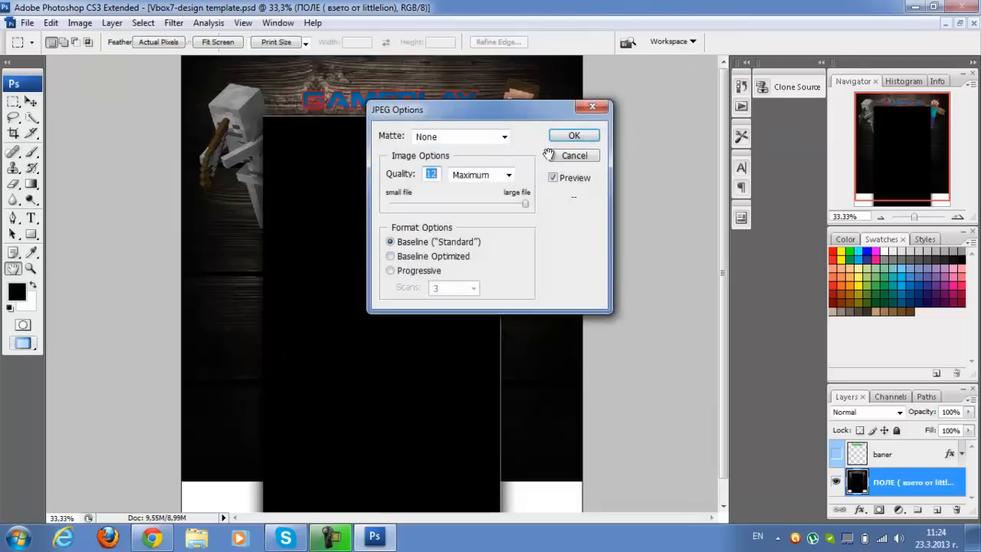
click(571, 136)
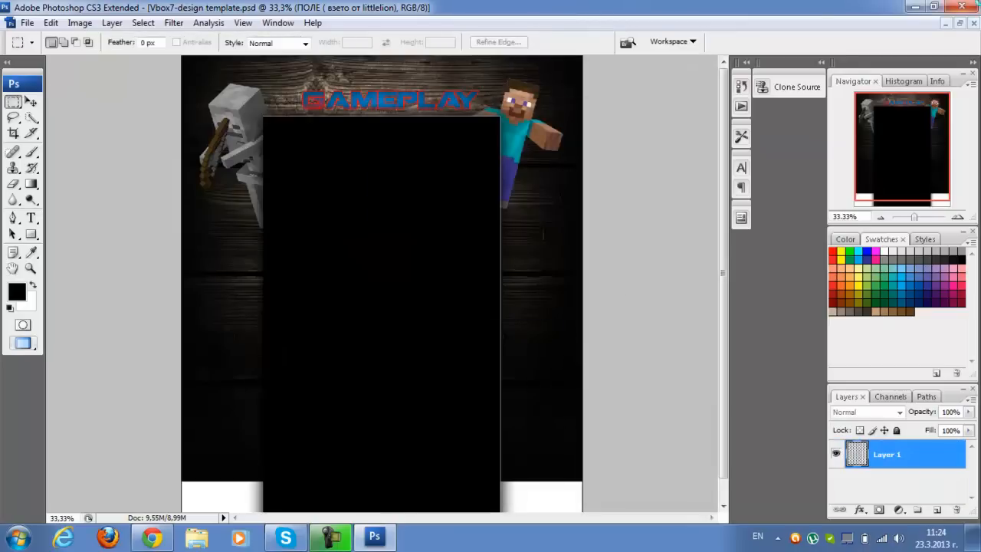
Close Photoshop without saving the template's changes and minimize the browser to reach the desktop
click(950, 8)
click(494, 221)
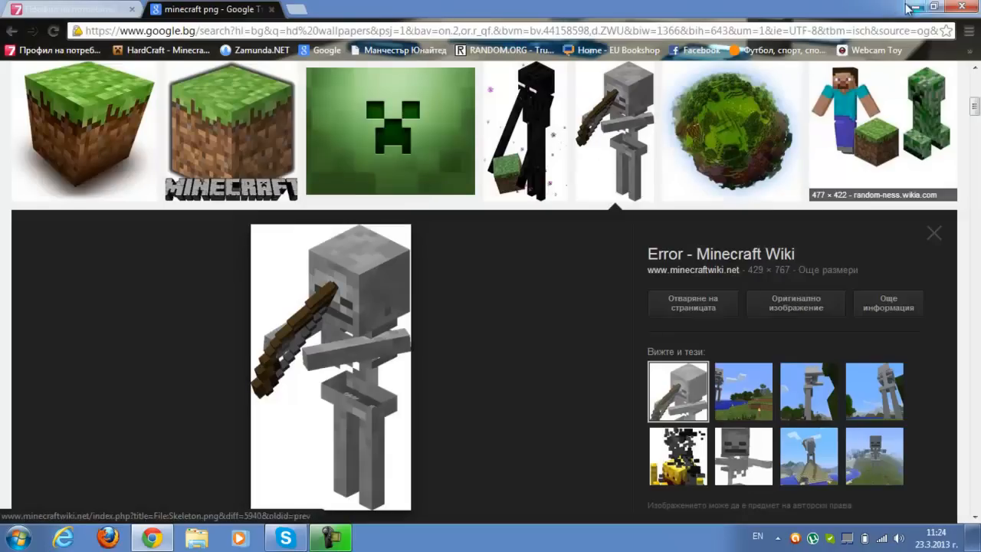
click(909, 7)
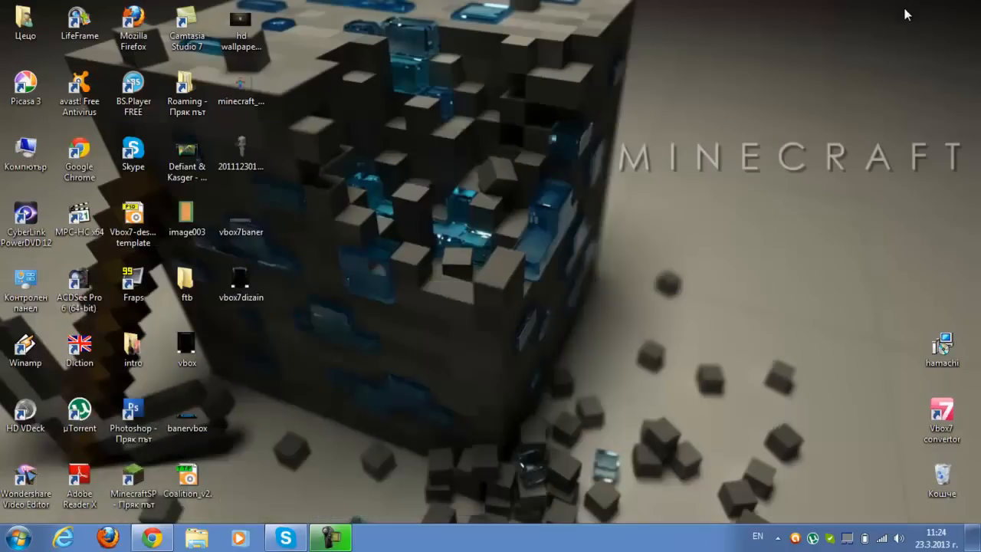
View the exported vbox7baner and vbox7dizain images in the Picasa photo viewer, and close the viewer
double_click(242, 234)
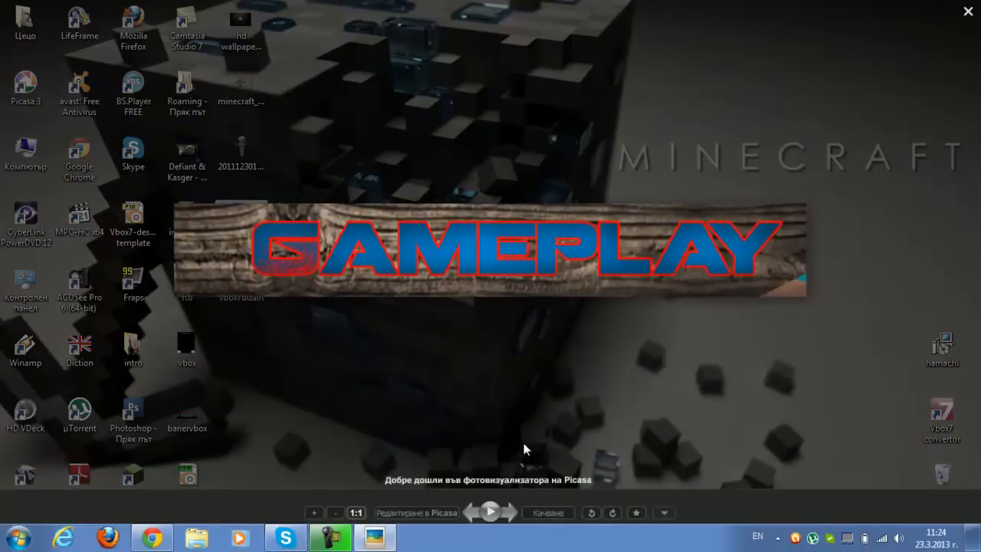
click(507, 511)
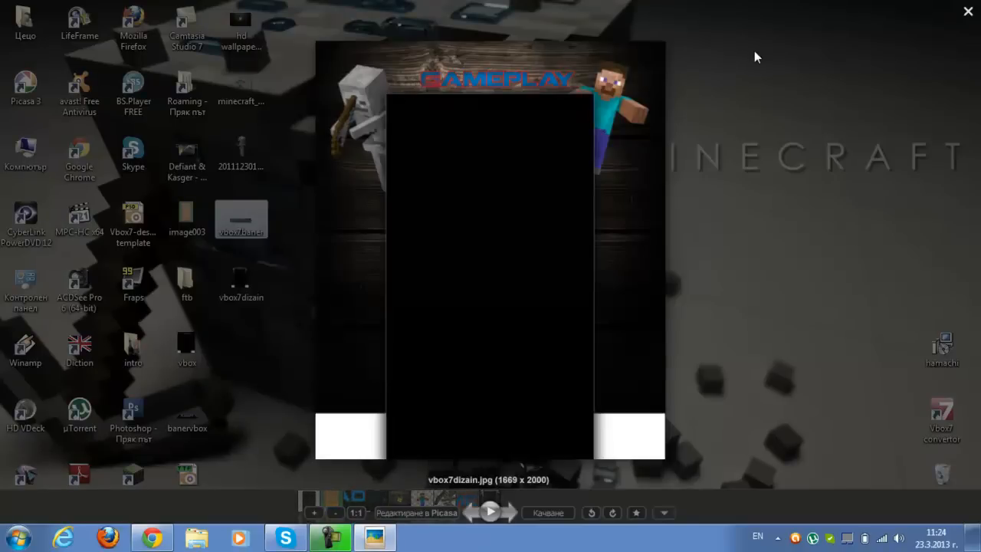
click(967, 11)
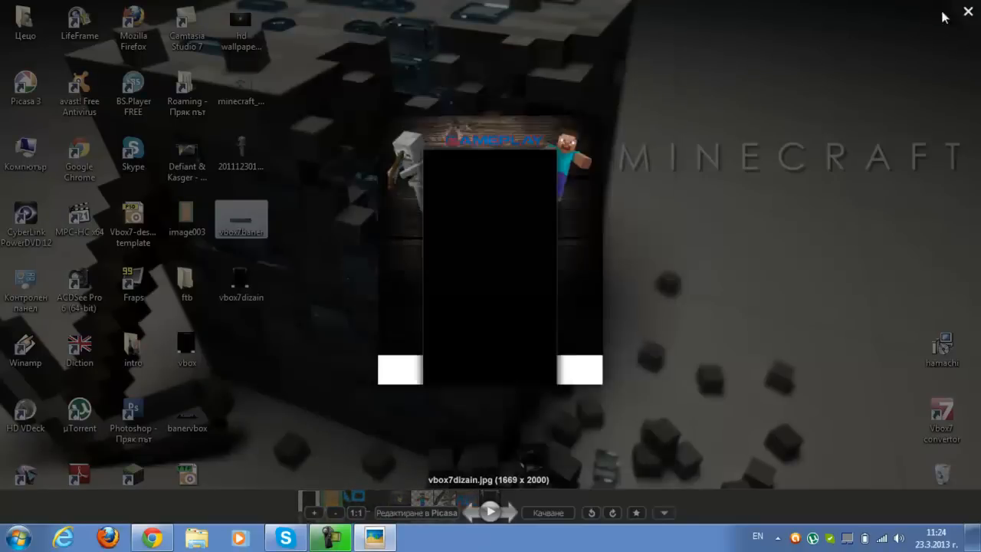
drag(919, 21, 731, 189)
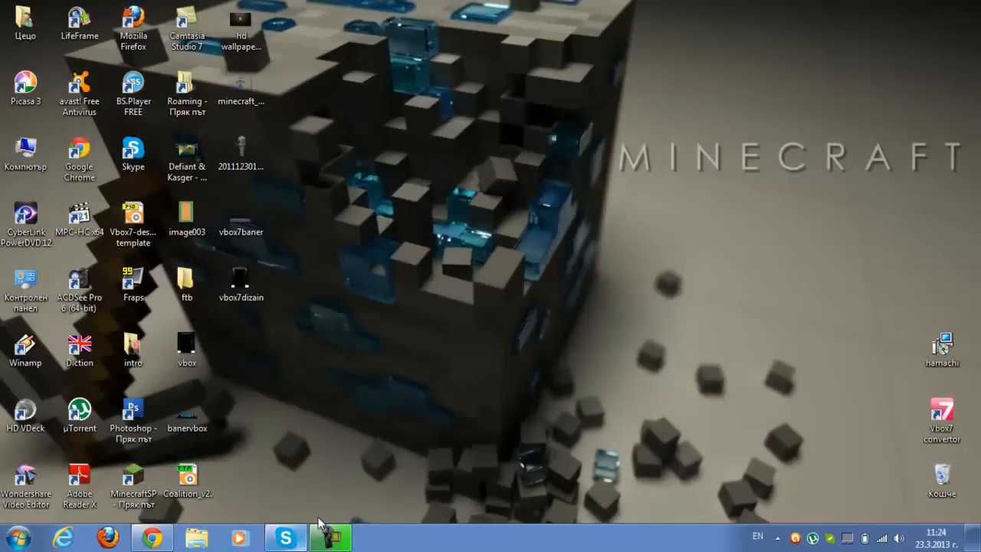
click(334, 538)
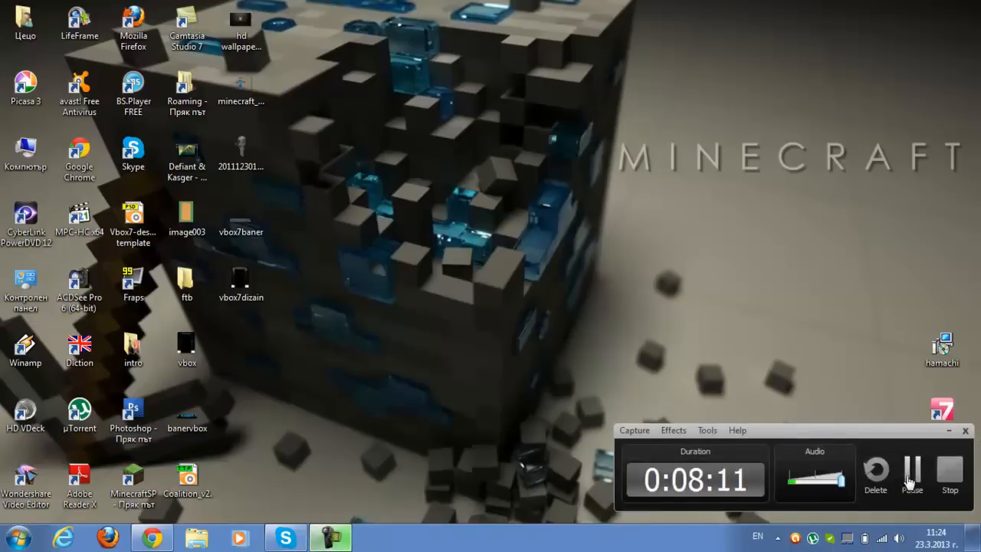
click(944, 475)
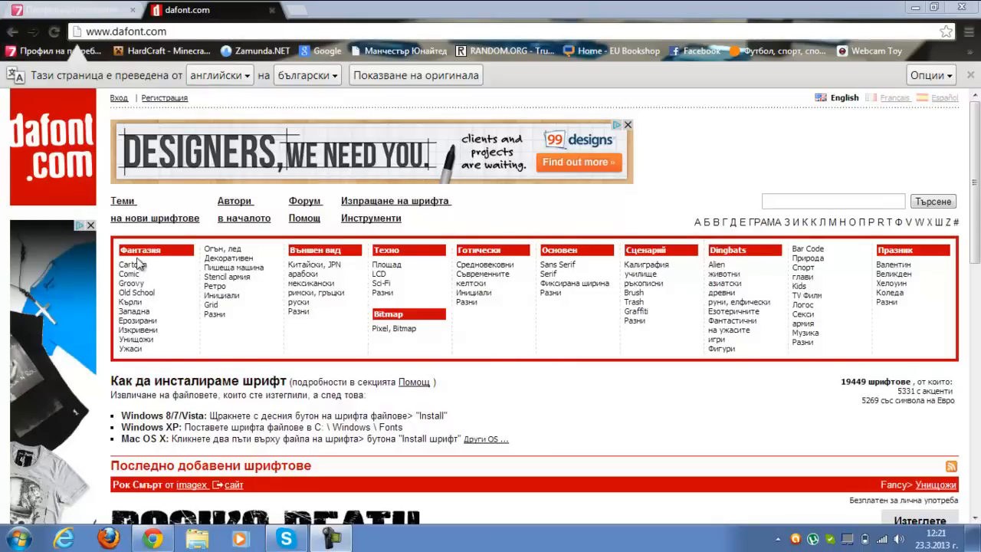
Download the Rock's Death font from dafont.com in the browser and open rocks_death.zip in WinRAR
scroll(975, 307, down, 1)
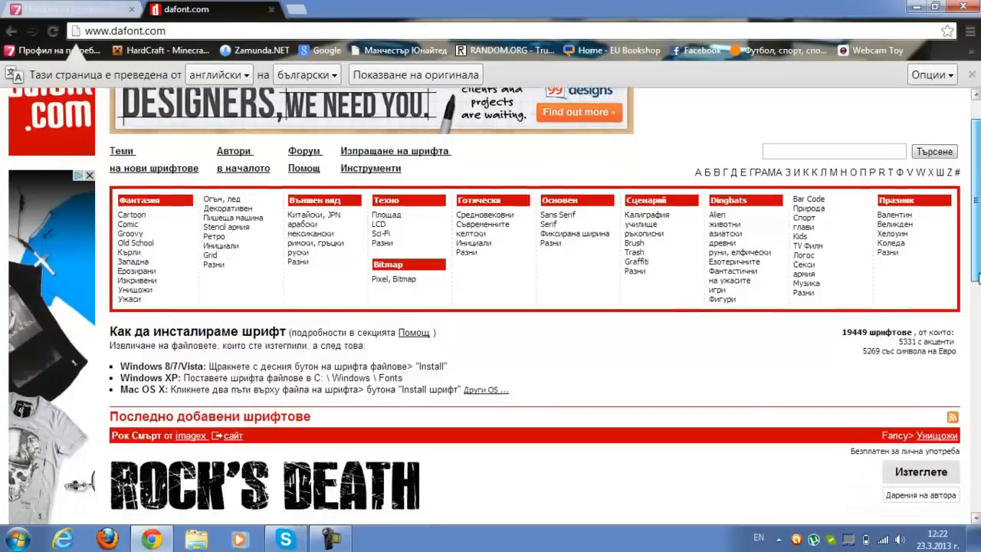
scroll(633, 376, down, 2)
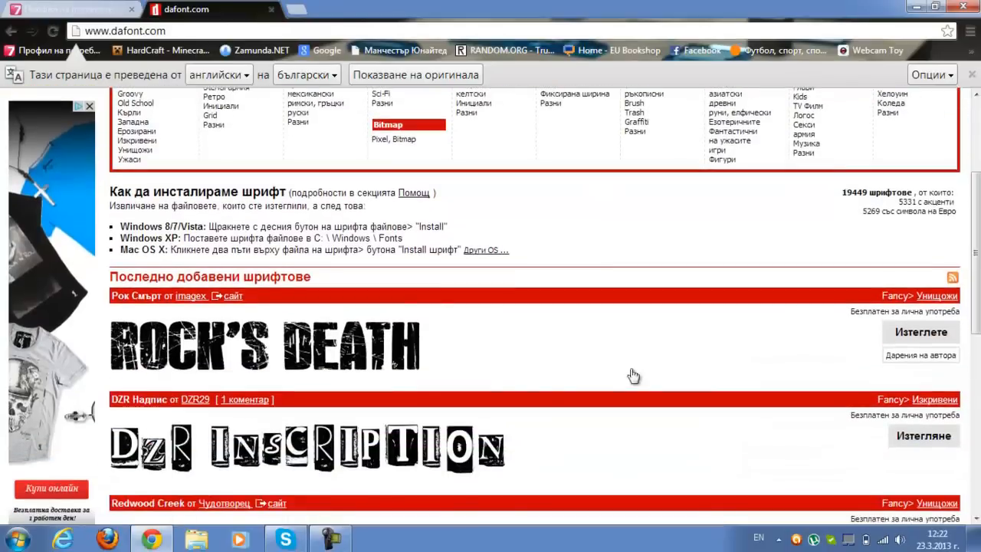
click(906, 337)
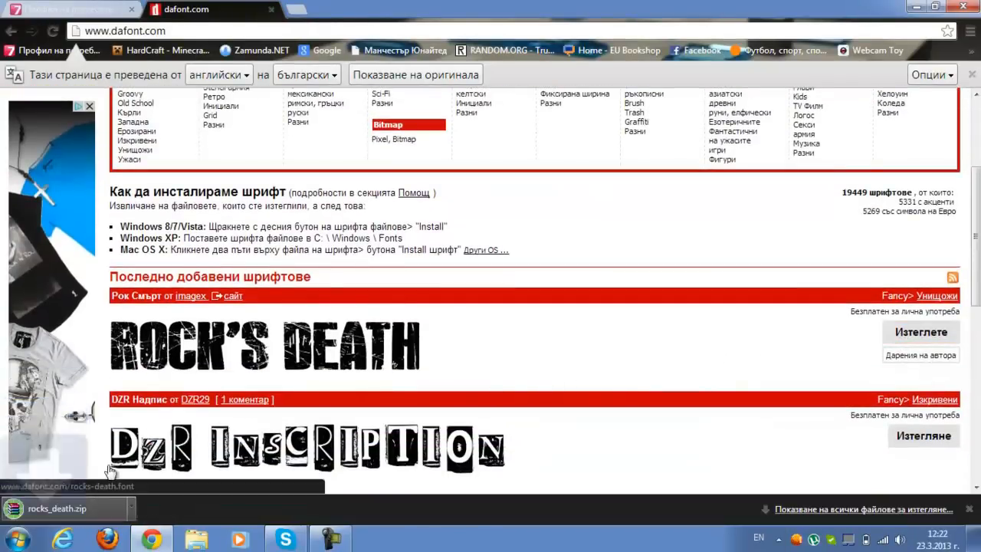
click(112, 510)
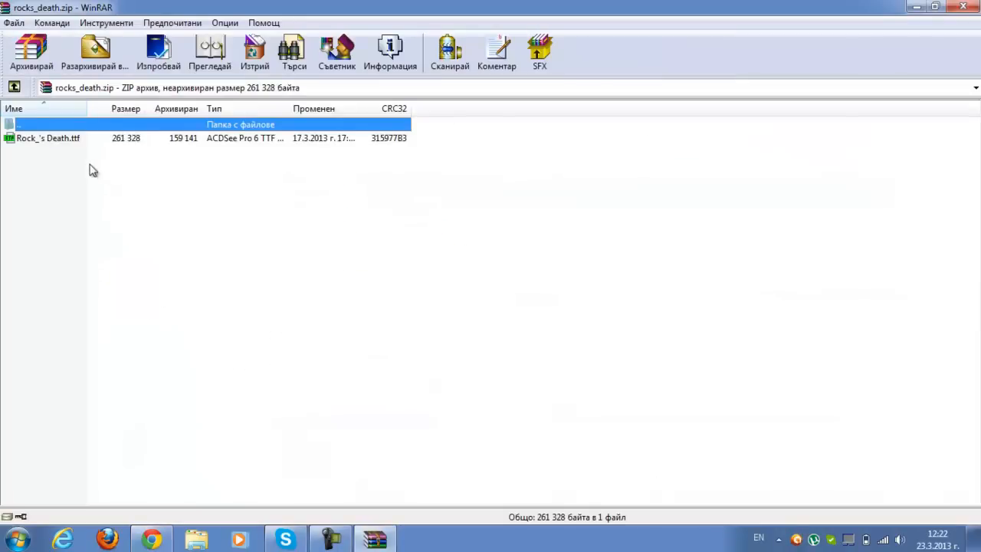
Extract the file Rock_'s Death.ttf from the archive to the desktop and close WinRAR
click(65, 142)
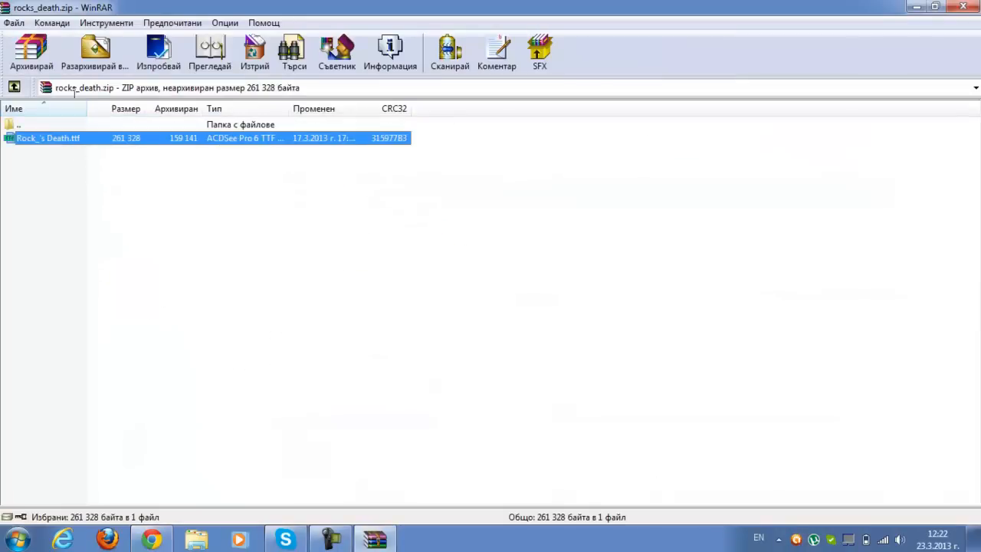
click(96, 62)
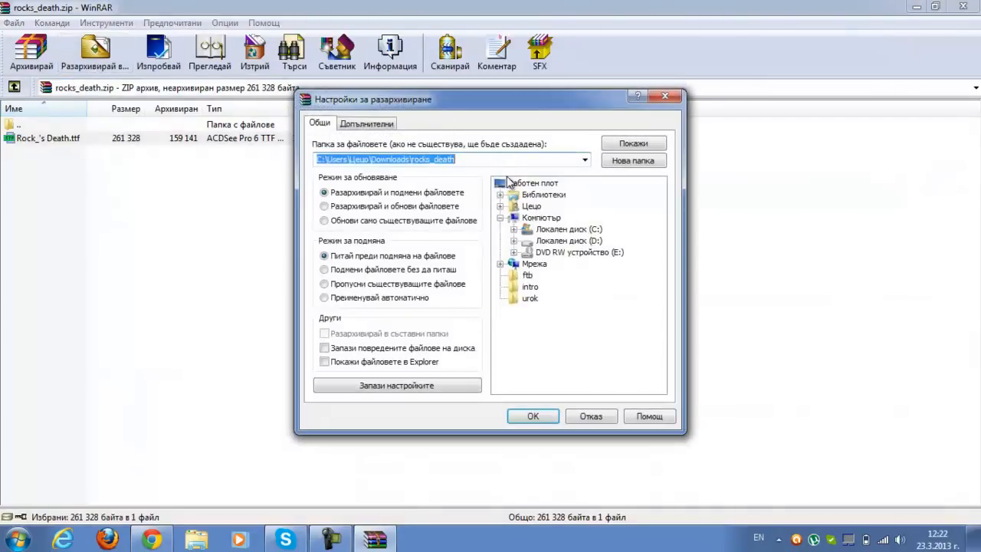
click(511, 185)
click(534, 416)
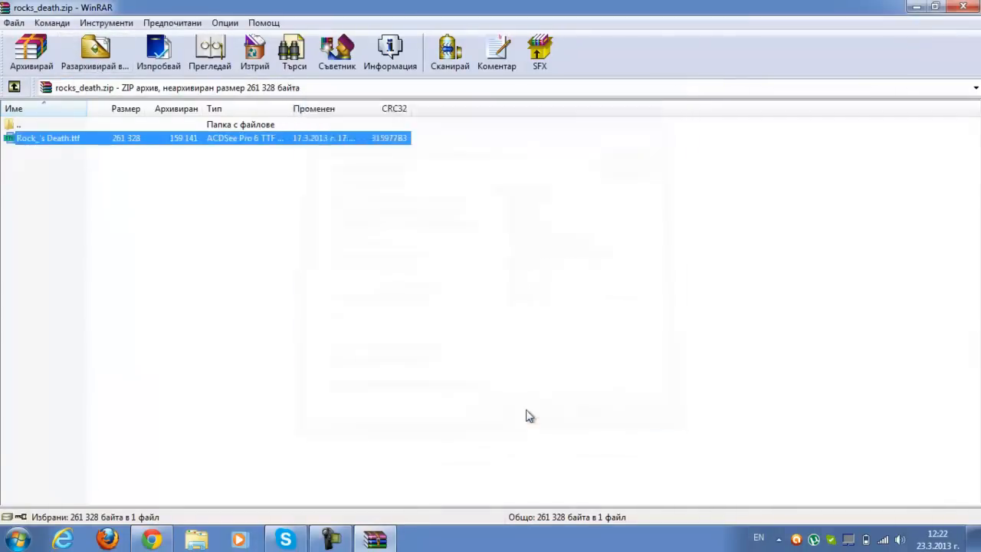
click(963, 7)
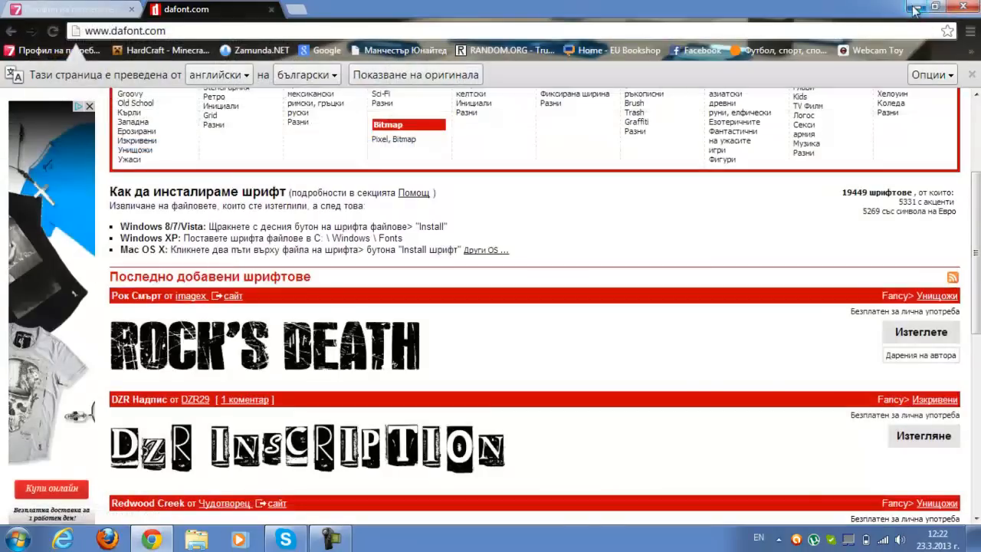
Minimize the browser, copy the Rock_'s Death font from the desktop into the C: drive's Windows\Fonts folder, and close the folder window
click(916, 7)
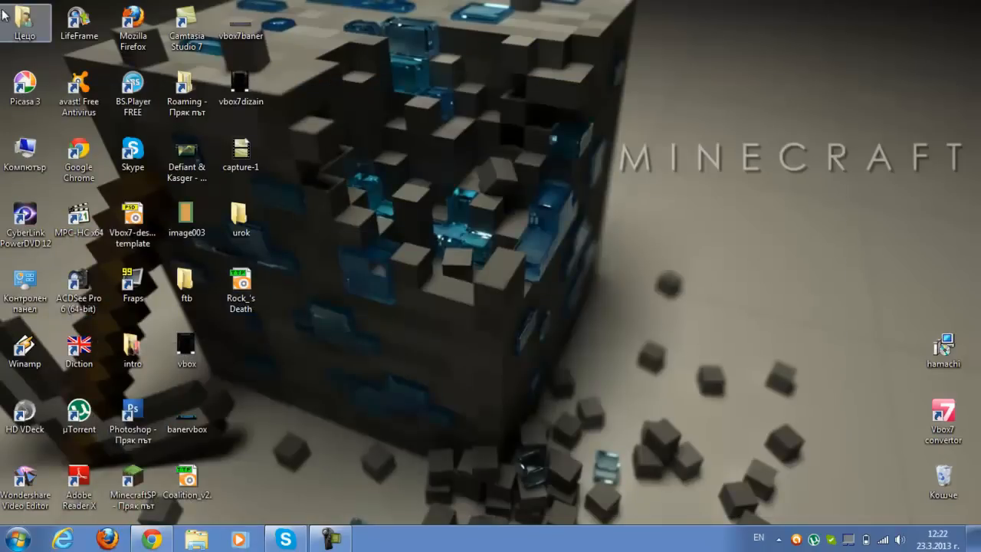
double_click(27, 168)
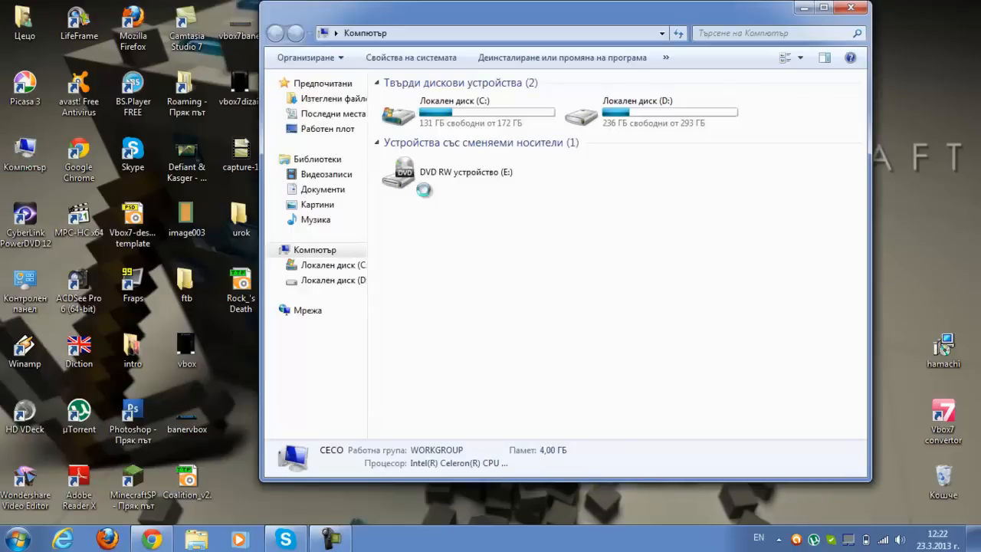
double_click(446, 112)
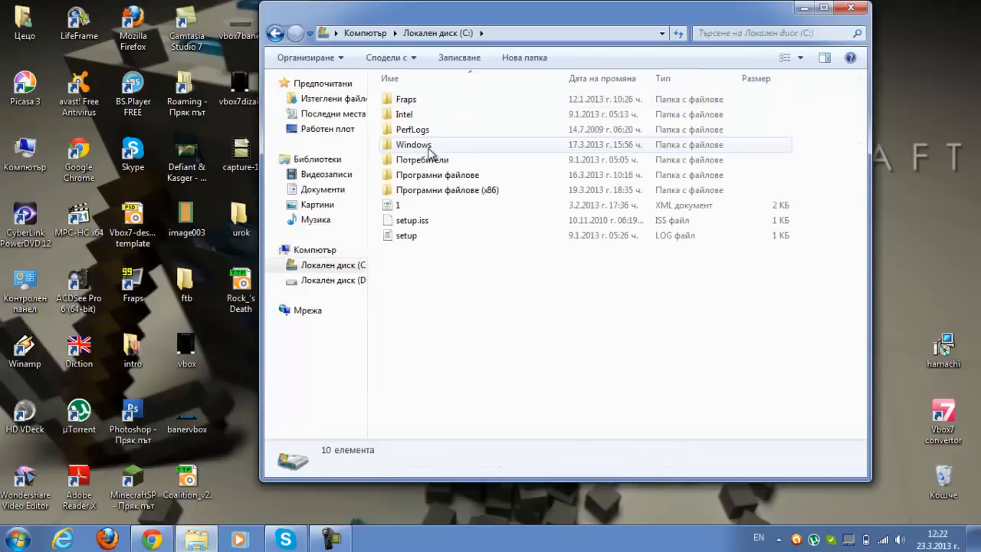
double_click(418, 145)
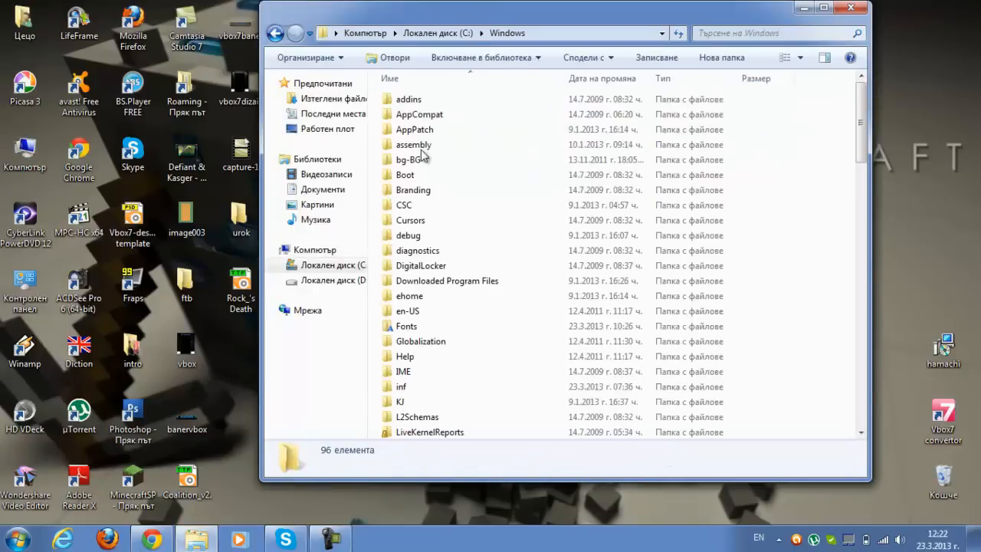
double_click(401, 329)
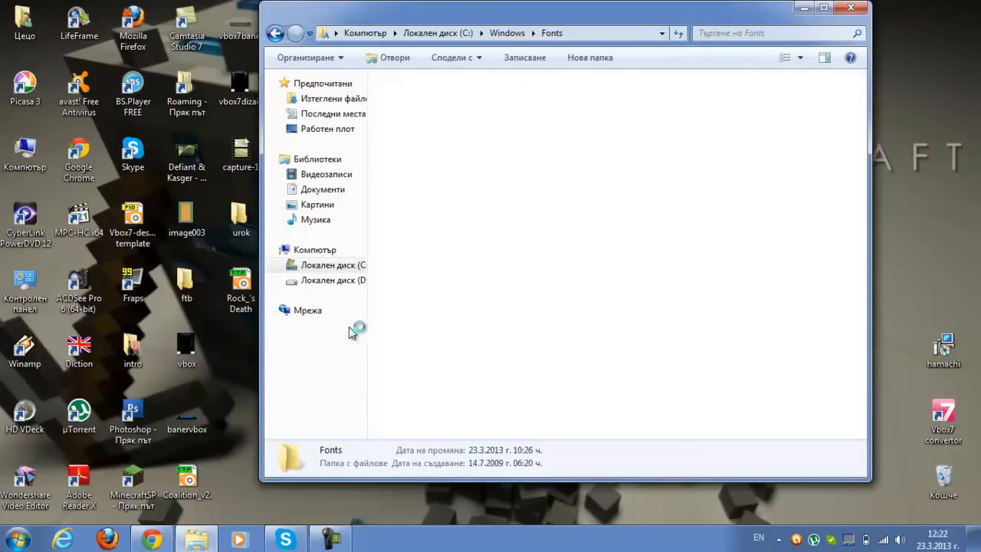
drag(231, 305, 759, 387)
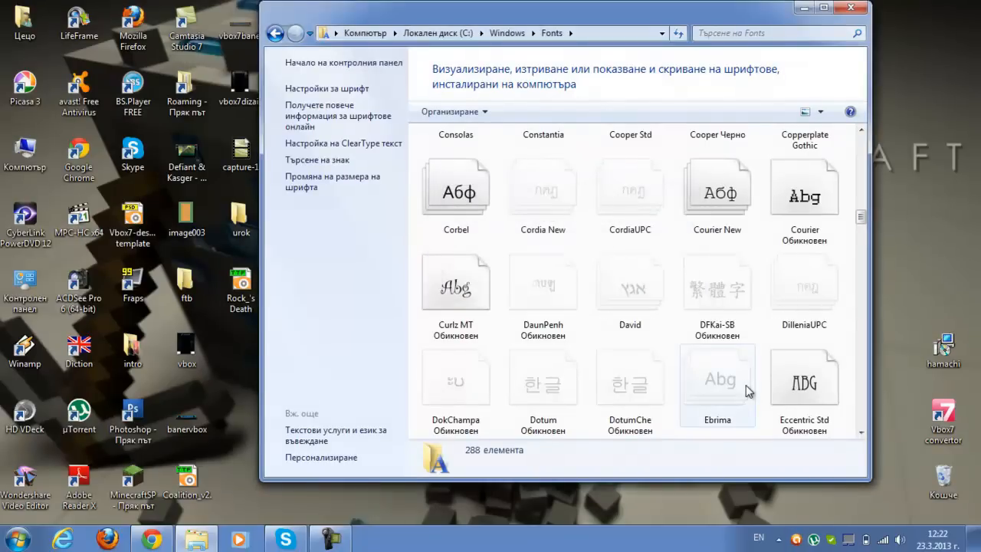
click(851, 9)
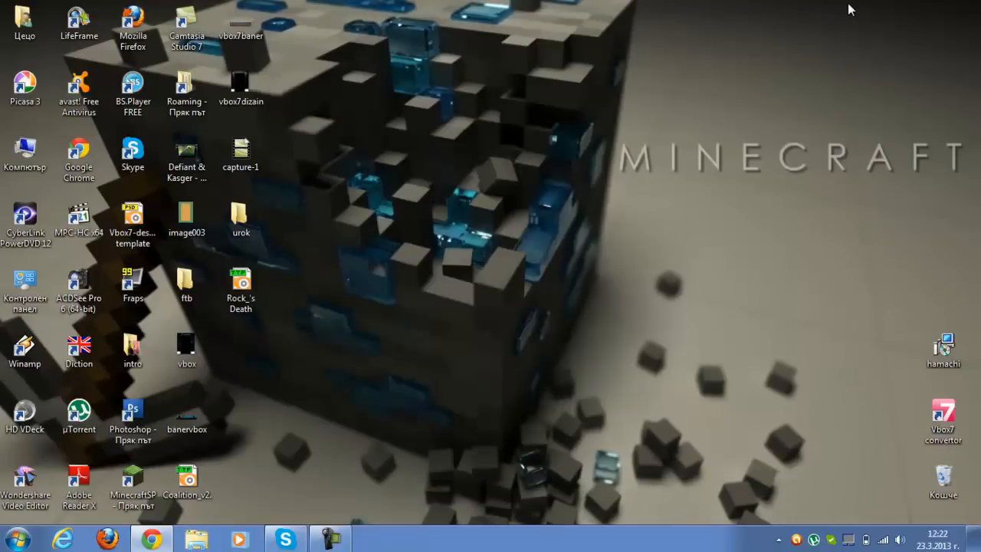